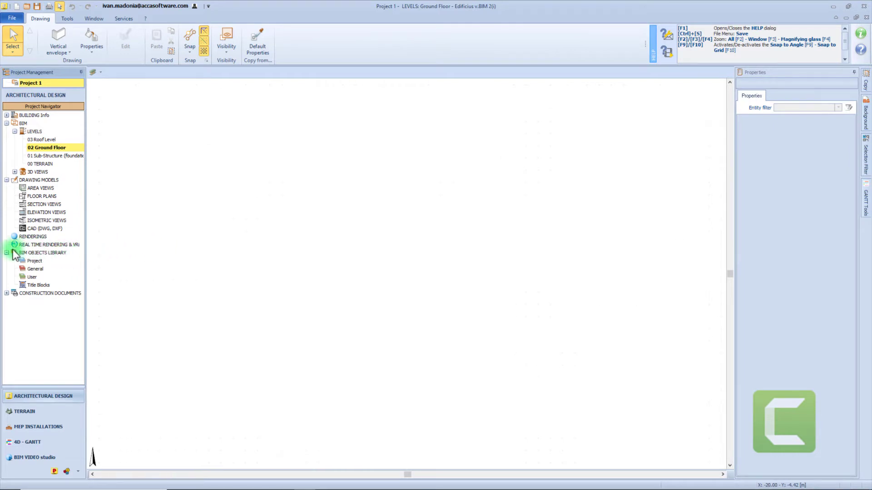
Step: Point out the BIM Objects Library branch and its Project, General, User and Title Blocks catalogues
{"action": "left_click", "coordinate": [73, 254]}
{"action": "left_click", "coordinate": [58, 261]}
{"action": "left_click", "coordinate": [58, 269]}
{"action": "left_click", "coordinate": [57, 278]}
{"action": "left_click", "coordinate": [56, 287]}
{"action": "left_click", "coordinate": [53, 261]}
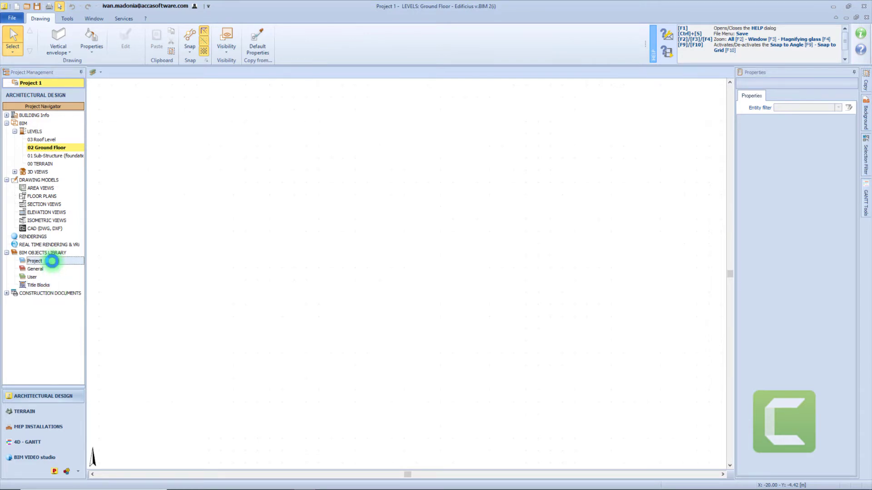
Step: Open the Project, General and User catalogues, then list the title blocks with the ISO A2 preview
{"action": "double_click", "coordinate": [53, 261]}
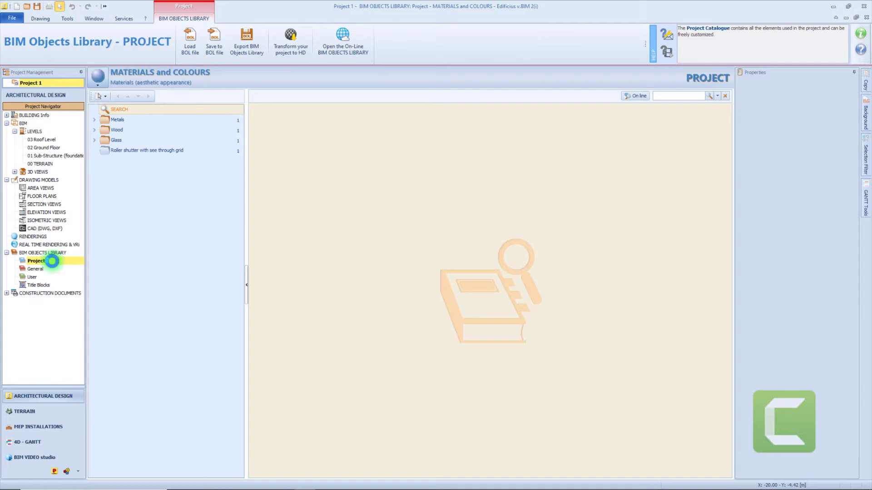
{"action": "double_click", "coordinate": [47, 270]}
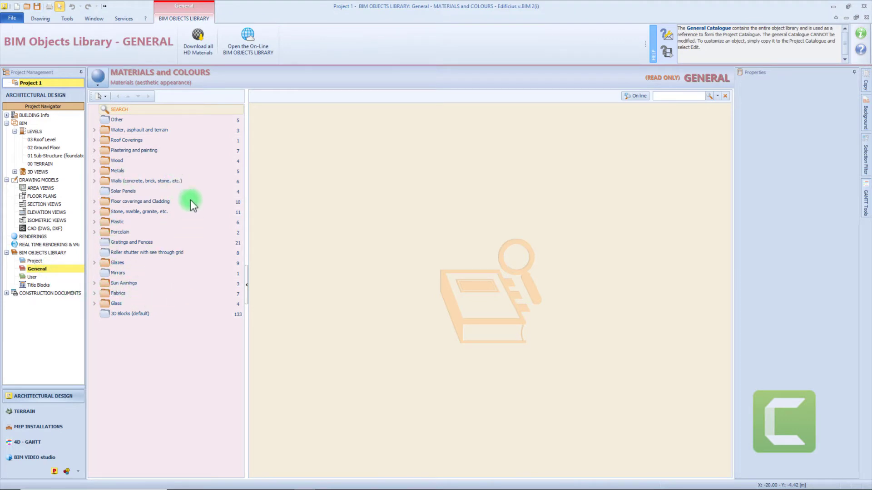
{"action": "double_click", "coordinate": [32, 277]}
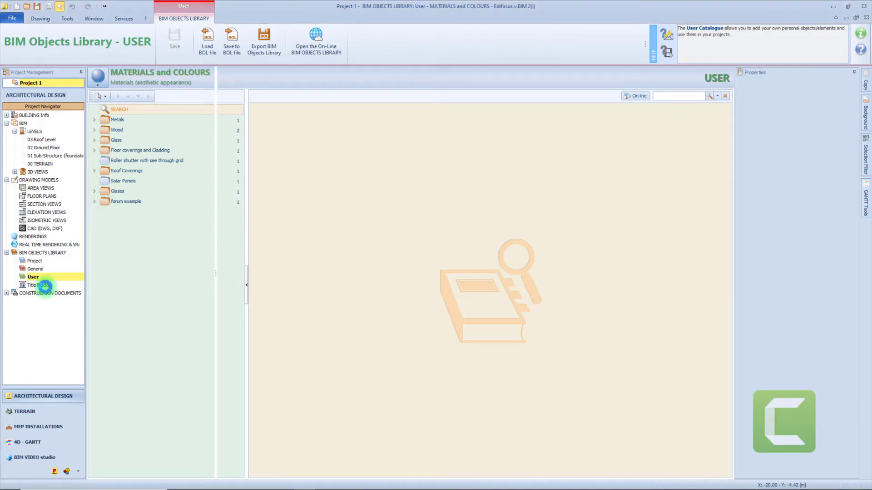
{"action": "left_click", "coordinate": [45, 286]}
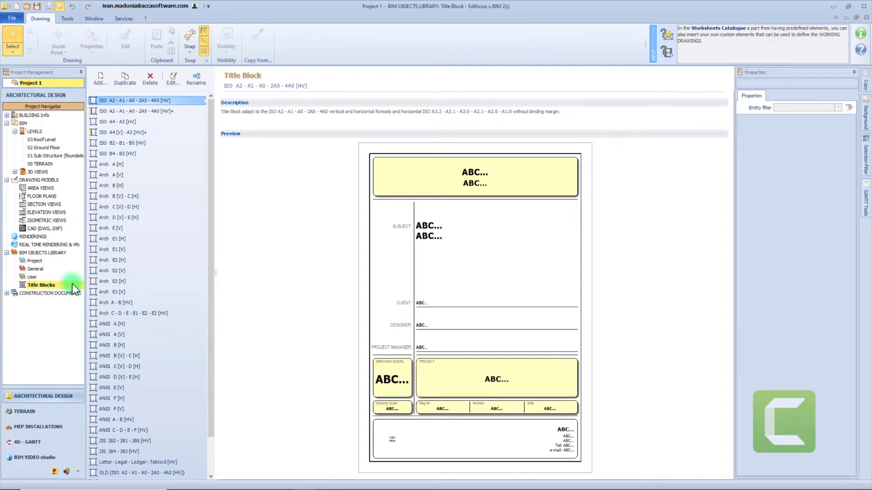
Step: Show the User catalogue's Hatch Patterns category and bring up the EXAMPLE folder's options
{"action": "left_click", "coordinate": [35, 276]}
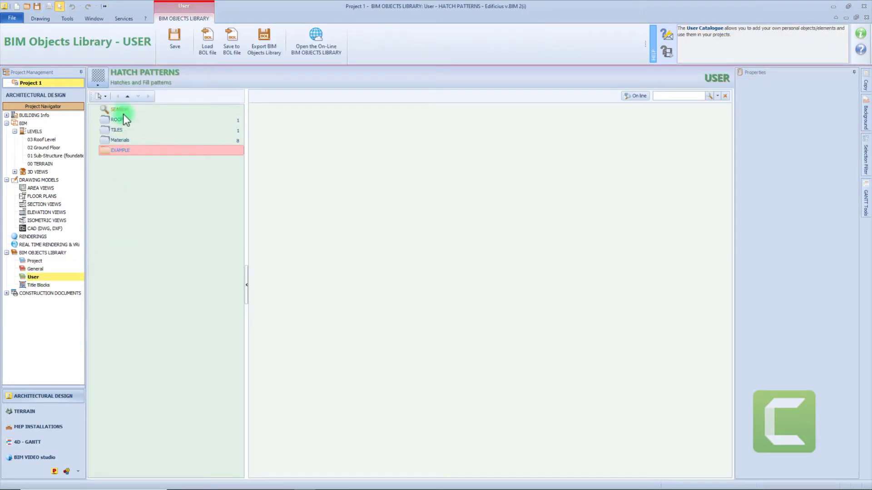
{"action": "left_click", "coordinate": [97, 84]}
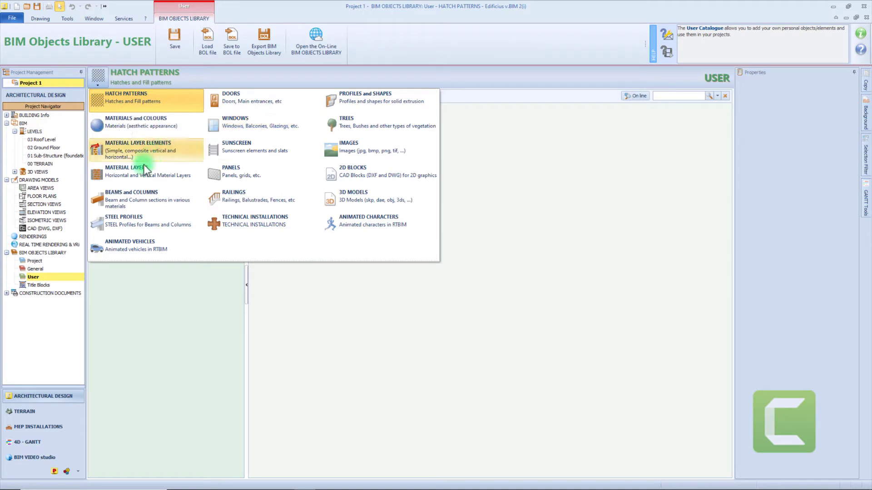
{"action": "left_click", "coordinate": [138, 101]}
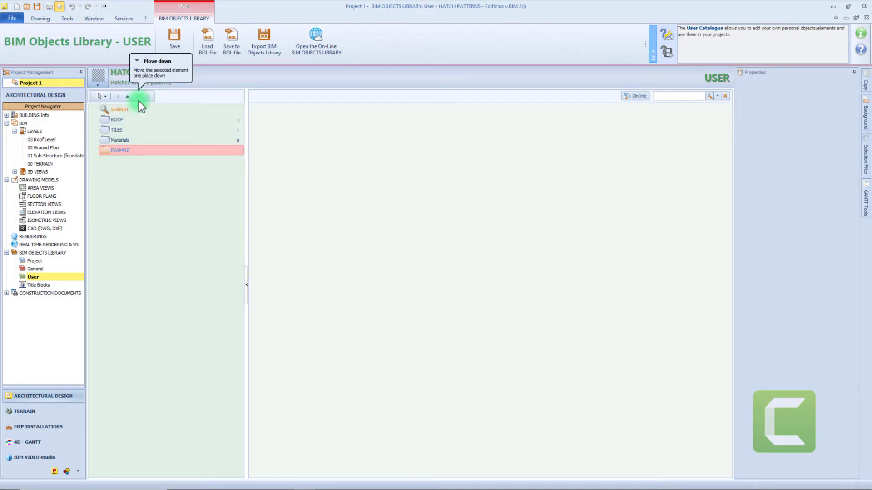
{"action": "right_click", "coordinate": [129, 158]}
{"action": "right_click", "coordinate": [143, 150]}
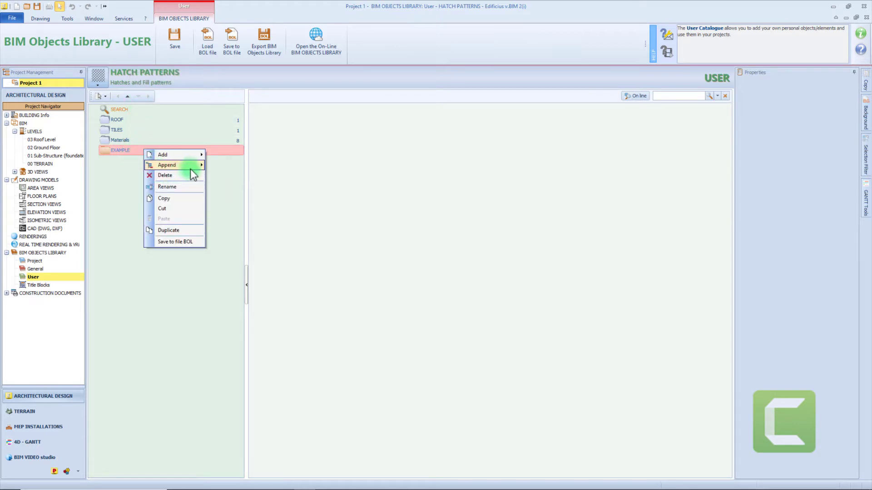
Step: Append a new pattern to EXAMPLE and import the mattoni .pat brick file into it
{"action": "mouse_move", "coordinate": [191, 165]}
{"action": "left_click", "coordinate": [234, 175]}
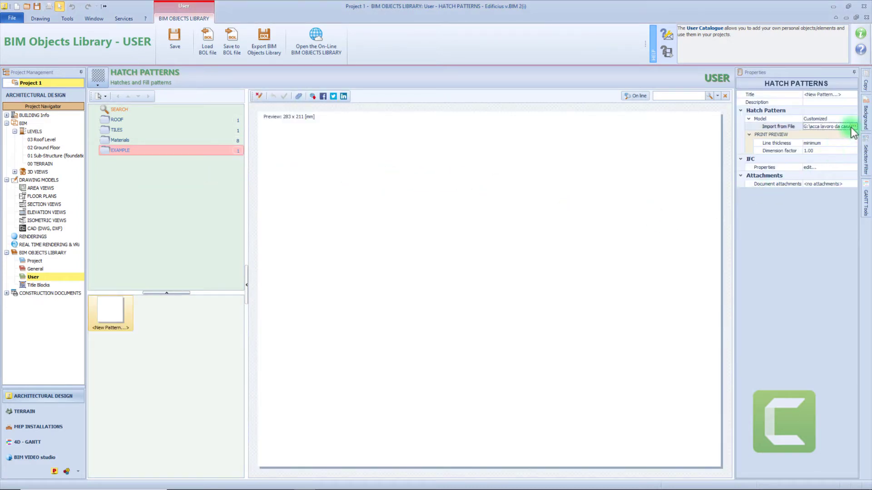
{"action": "left_click", "coordinate": [852, 126]}
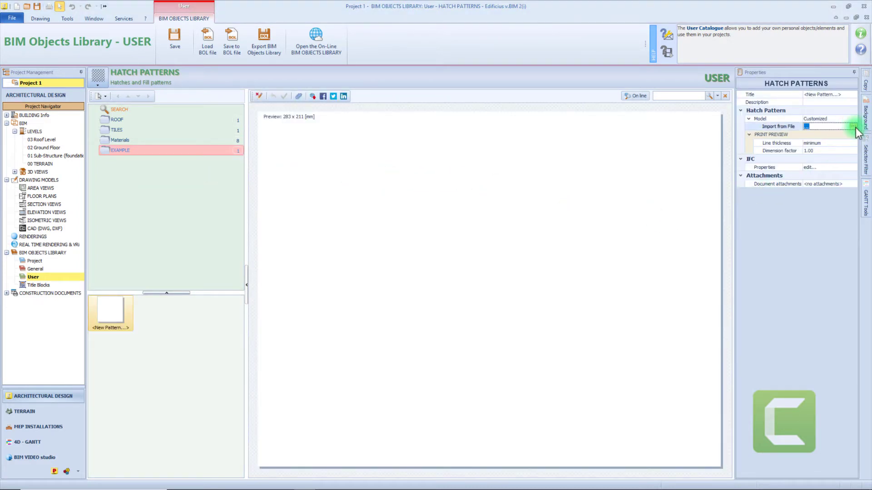
{"action": "left_click", "coordinate": [854, 126]}
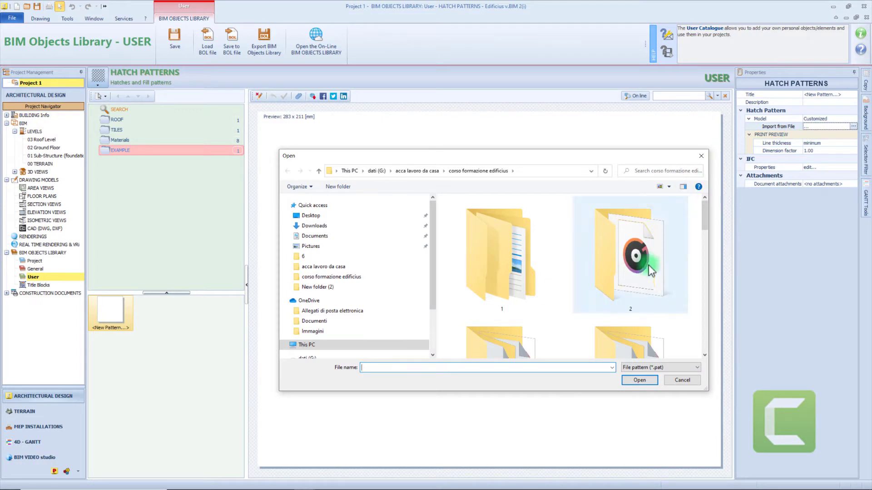
{"action": "scroll", "coordinate": [655, 264], "scroll_direction": "down", "scroll_amount": 5}
{"action": "left_click", "coordinate": [641, 301]}
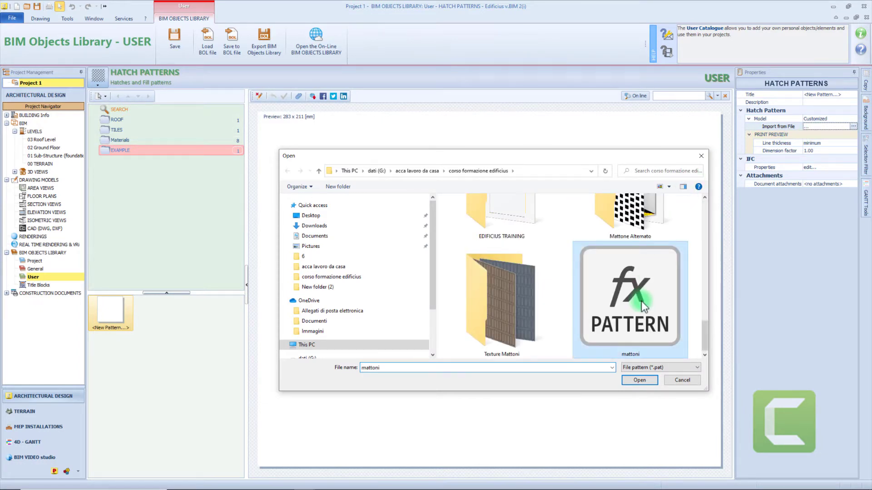
{"action": "double_click", "coordinate": [641, 301]}
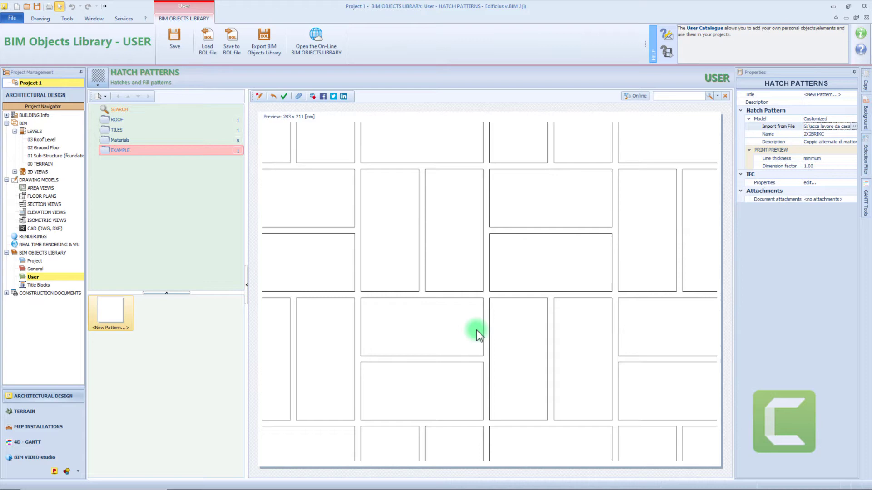
Step: Title the new pattern '01' and settle on the 2X2BRIKC separated-brick pattern name
{"action": "left_click", "coordinate": [854, 95]}
{"action": "type", "text": "01"}
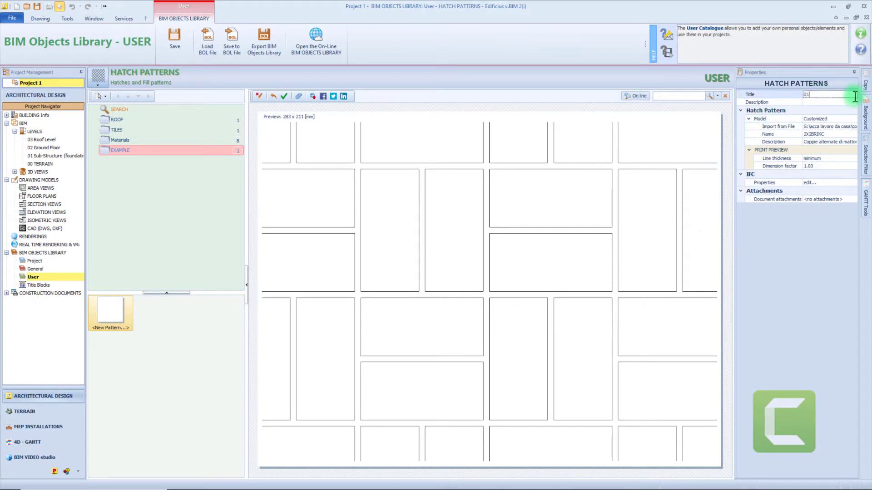
{"action": "left_click", "coordinate": [847, 102]}
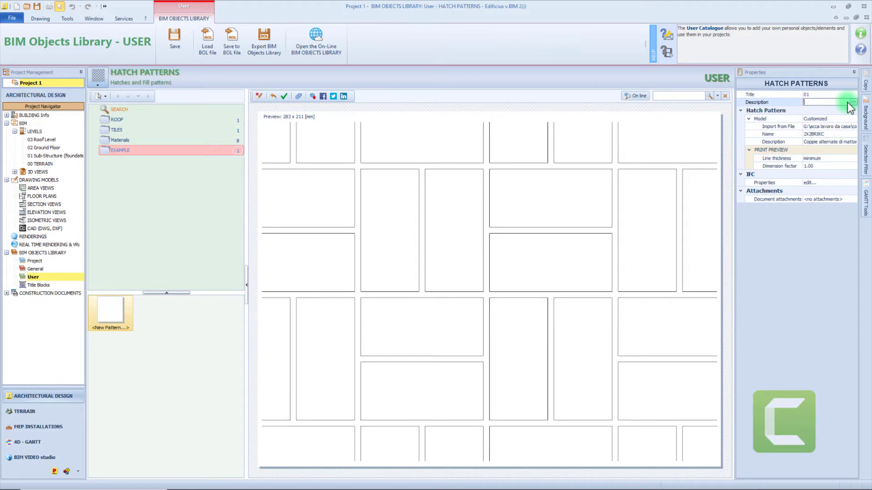
{"action": "left_click", "coordinate": [840, 133]}
{"action": "left_click", "coordinate": [853, 134]}
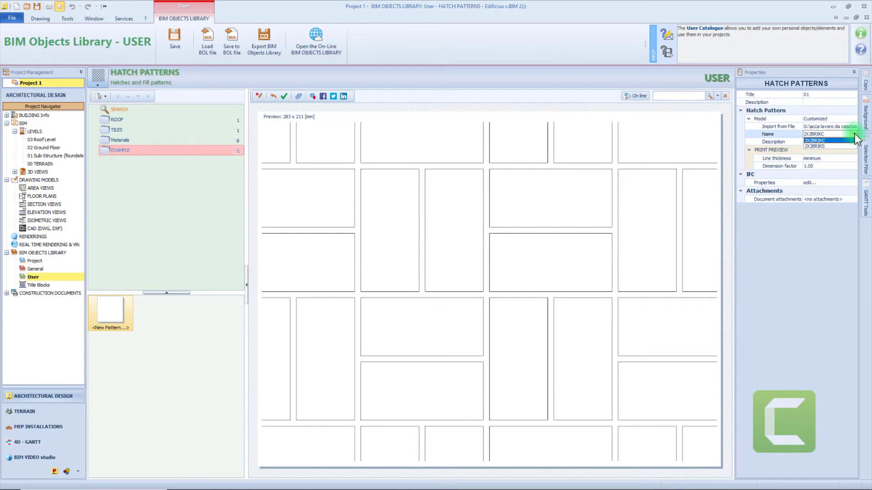
{"action": "left_click", "coordinate": [835, 145]}
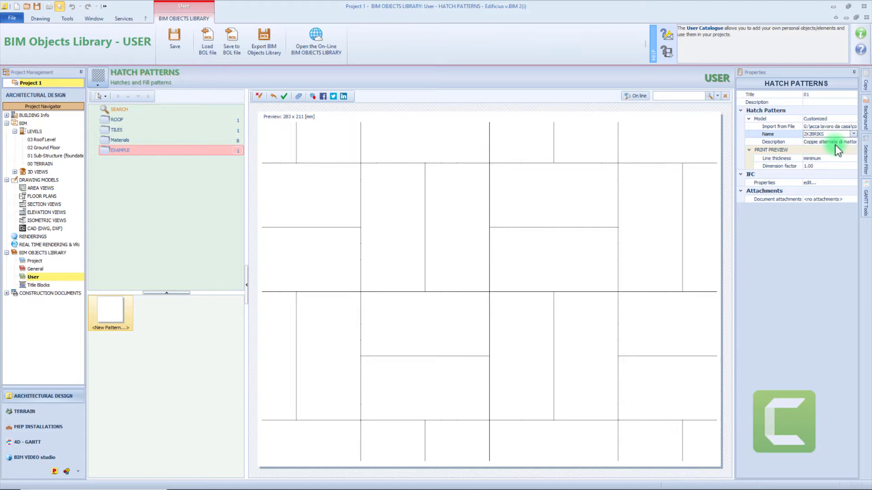
{"action": "left_click", "coordinate": [853, 135]}
{"action": "left_click", "coordinate": [840, 139]}
{"action": "left_click", "coordinate": [850, 142]}
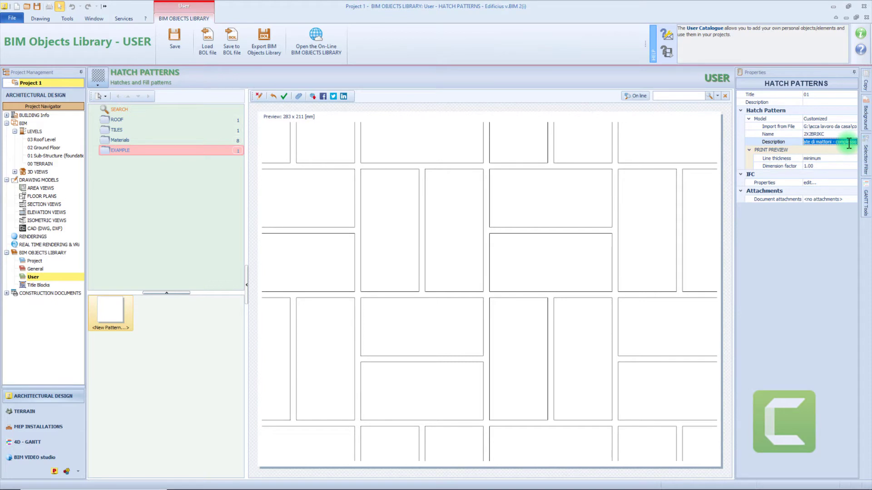
Step: Set line thickness 0.30 mm and dimension factor 0.50, then confirm the pattern
{"action": "left_click", "coordinate": [835, 159]}
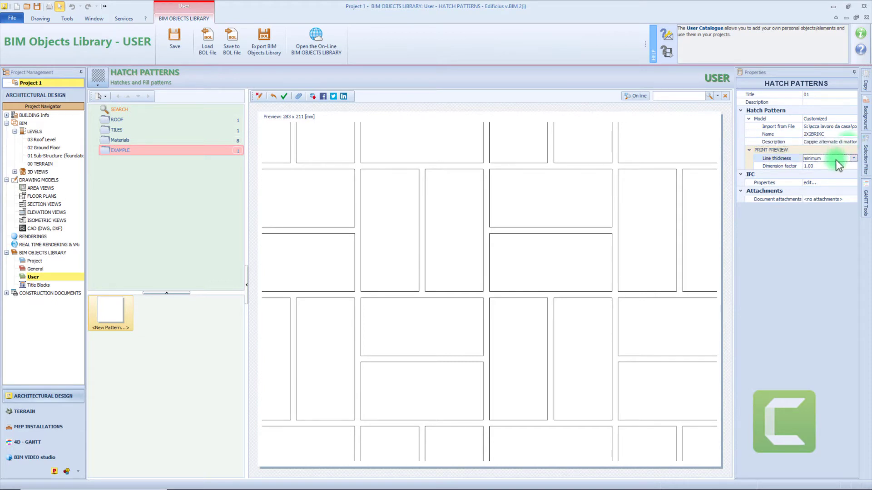
{"action": "left_click", "coordinate": [853, 159]}
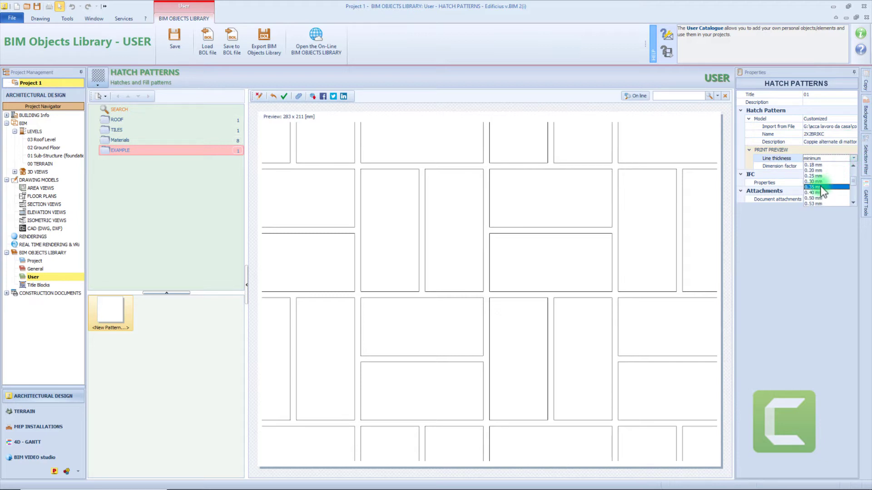
{"action": "left_click", "coordinate": [814, 181]}
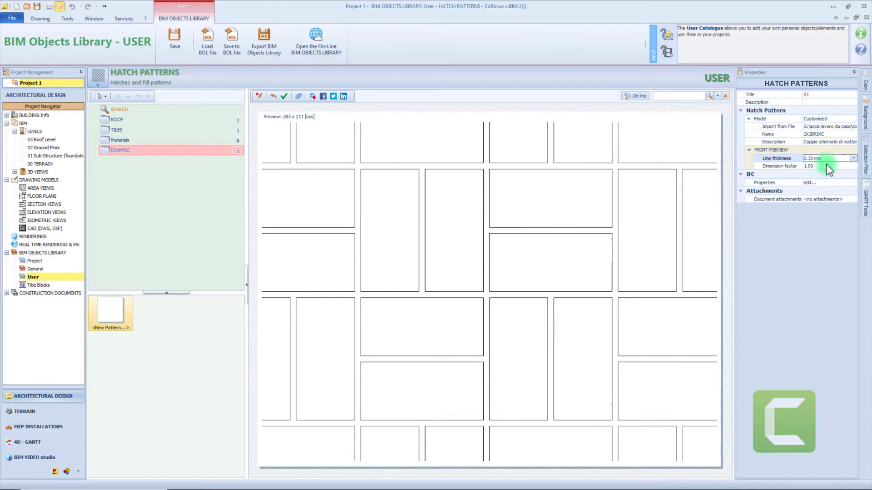
{"action": "left_click", "coordinate": [826, 165]}
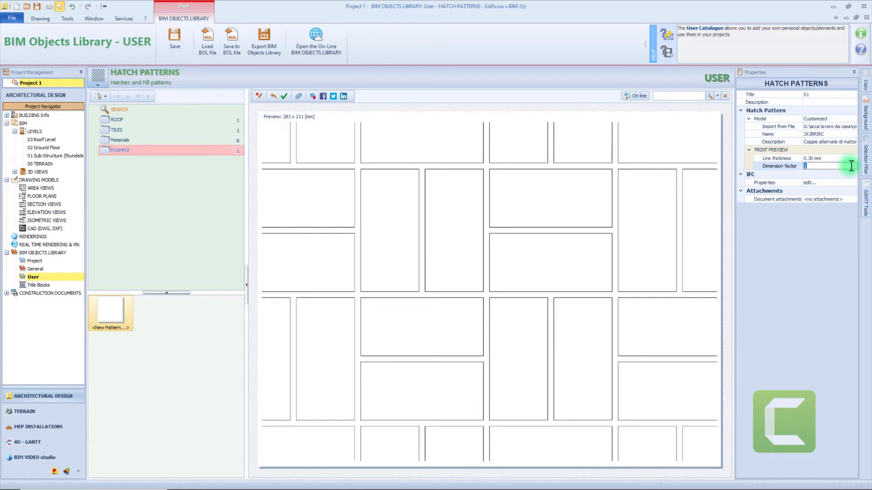
{"action": "type", "text": "0.50"}
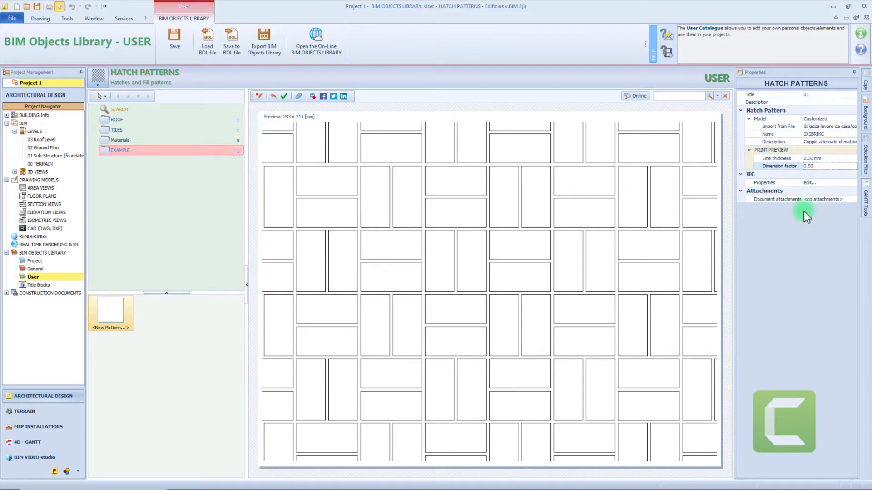
{"action": "left_click", "coordinate": [283, 98]}
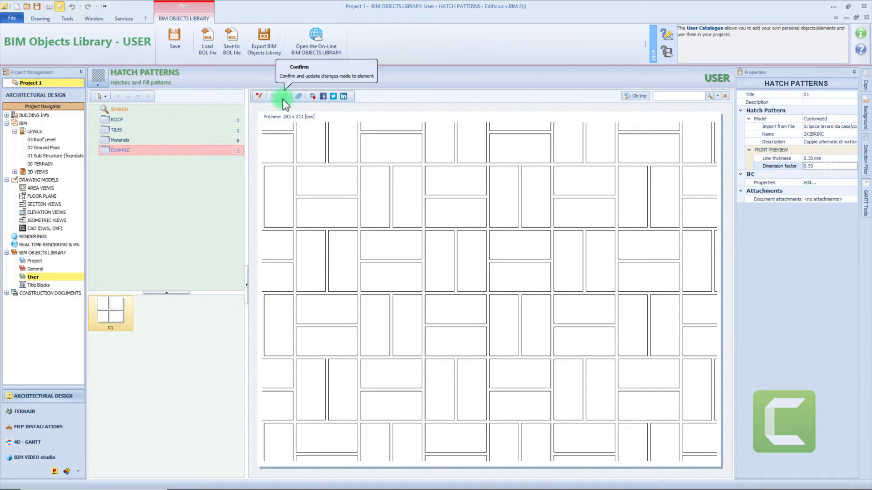
Step: Switch to the Materials and Colours category and add a new folder there
{"action": "left_click", "coordinate": [94, 84]}
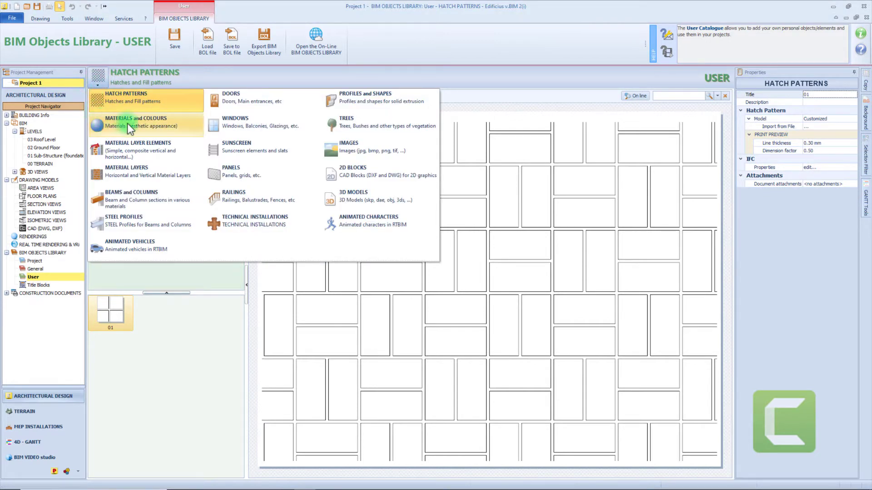
{"action": "left_click", "coordinate": [137, 129]}
{"action": "right_click", "coordinate": [131, 225]}
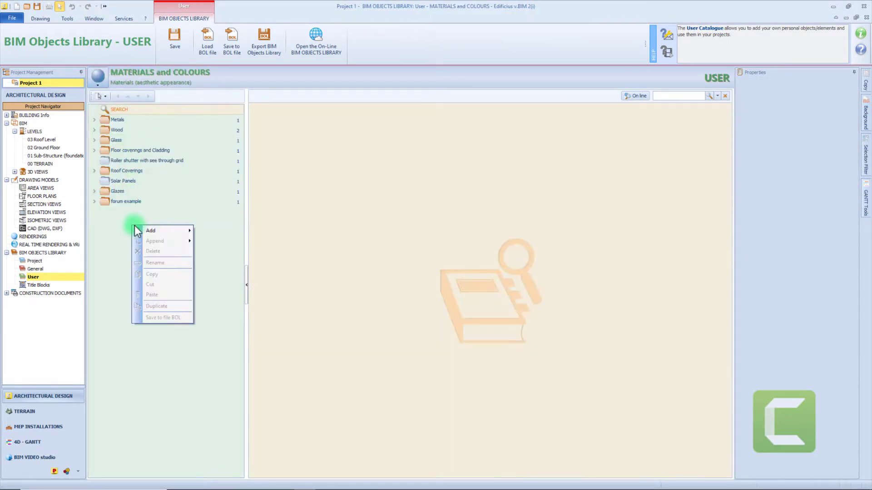
{"action": "mouse_move", "coordinate": [147, 227]}
{"action": "left_click", "coordinate": [204, 235]}
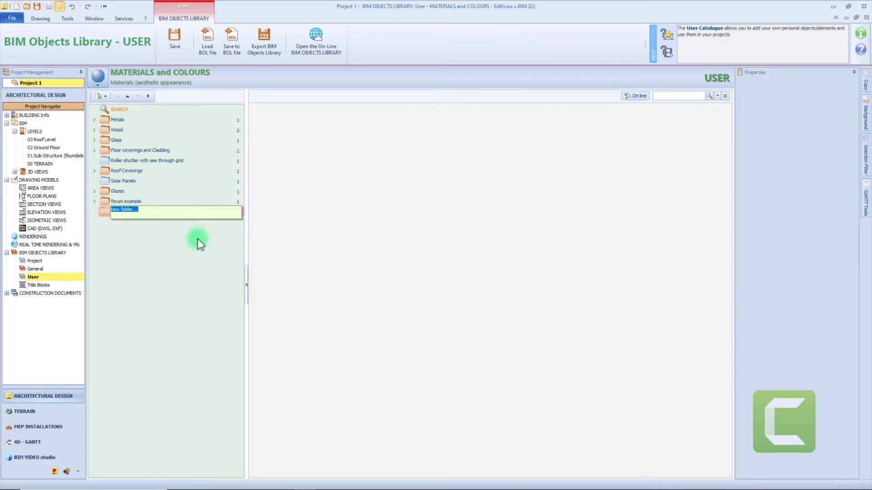
{"action": "left_click", "coordinate": [197, 239]}
Step: Append a new Ceramic/Gres material element to the folder and accept its settings
{"action": "right_click", "coordinate": [171, 213]}
{"action": "mouse_move", "coordinate": [195, 231]}
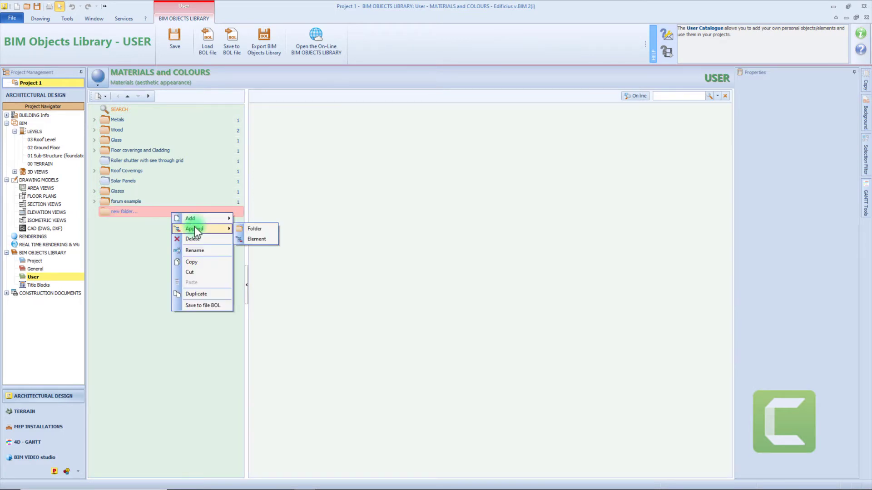
{"action": "left_click", "coordinate": [252, 240]}
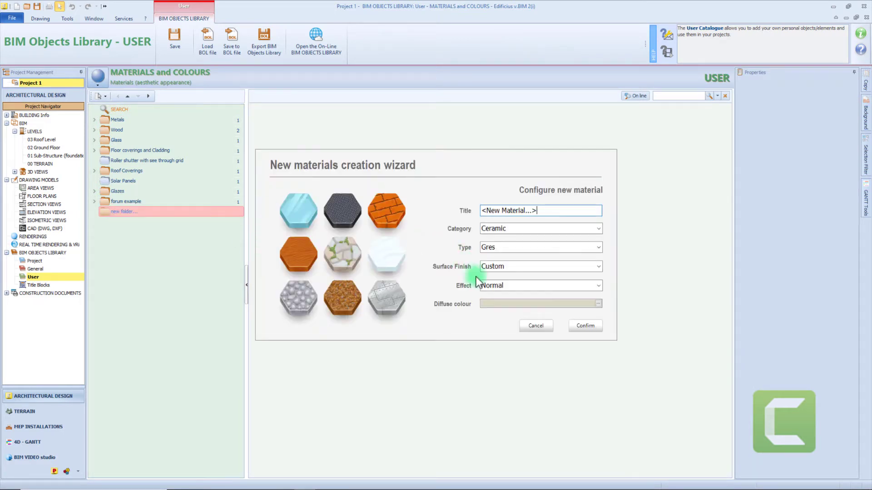
{"action": "left_click", "coordinate": [583, 327]}
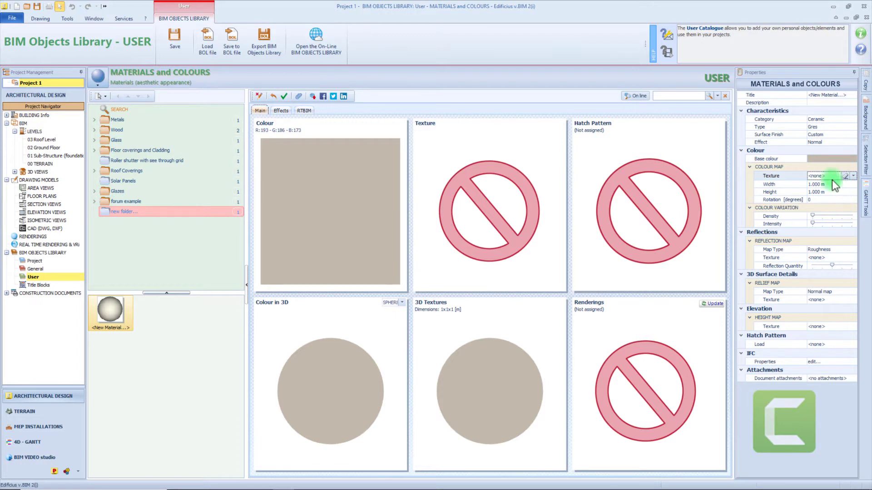
Step: Load T_Brick_Cut_Stone_TEXTURE as the colour texture, derive the base colour, and update the rendering
{"action": "left_click", "coordinate": [853, 176]}
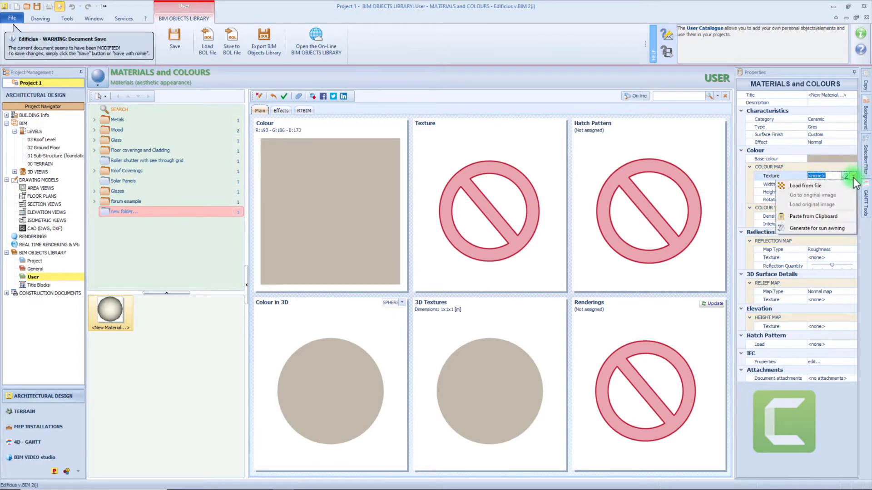
{"action": "left_click", "coordinate": [830, 185]}
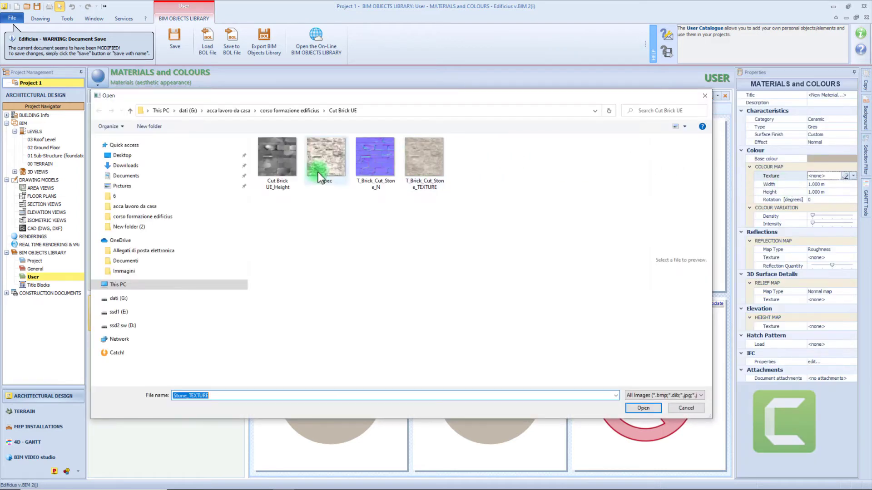
{"action": "left_click", "coordinate": [430, 166]}
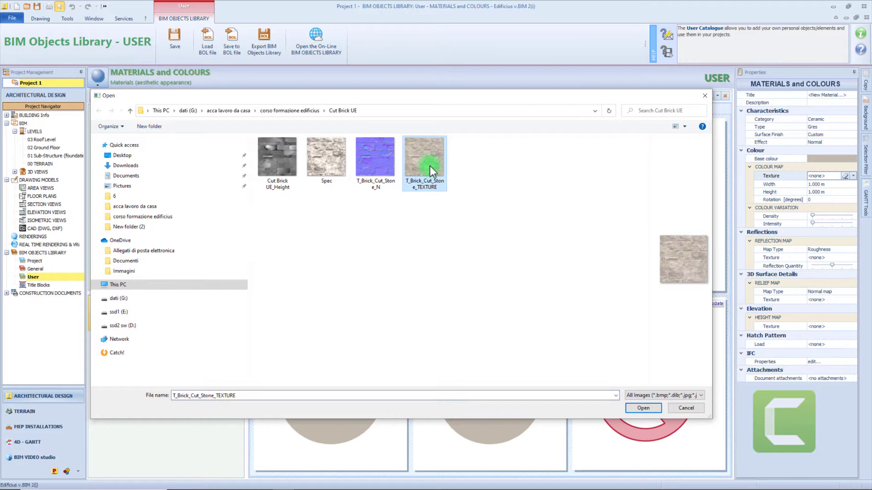
{"action": "left_click", "coordinate": [643, 410]}
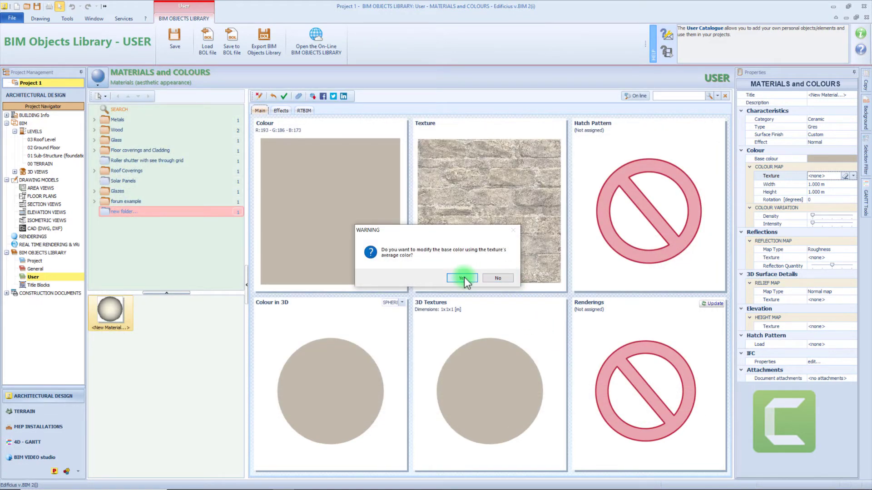
{"action": "left_click", "coordinate": [464, 277]}
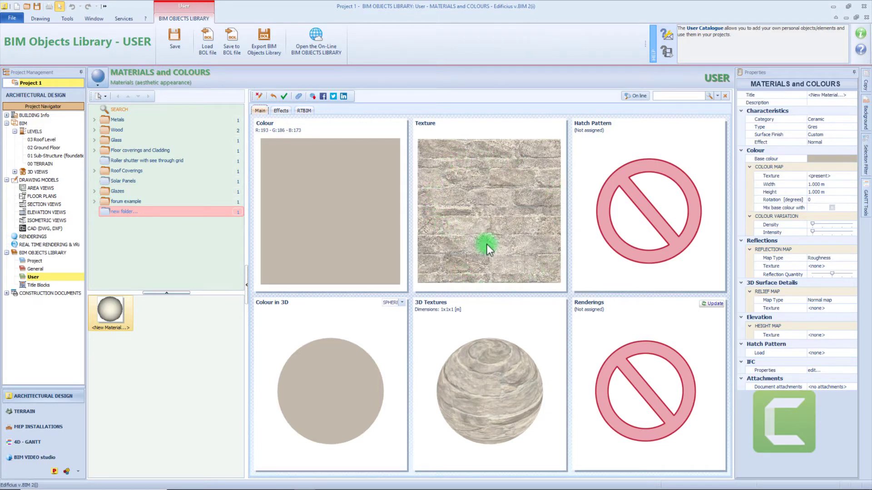
{"action": "left_click", "coordinate": [708, 306]}
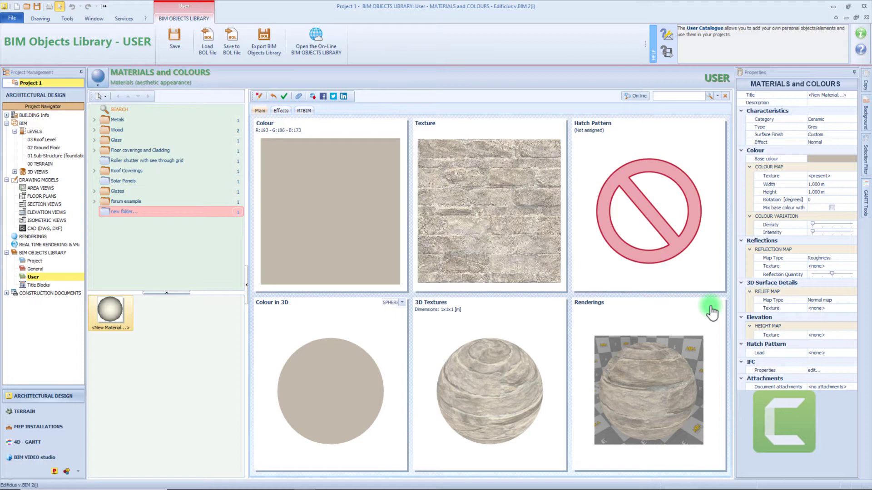
Step: Assign a Stone wall hatch from the Masonry and Stone library to the material
{"action": "left_click", "coordinate": [589, 304]}
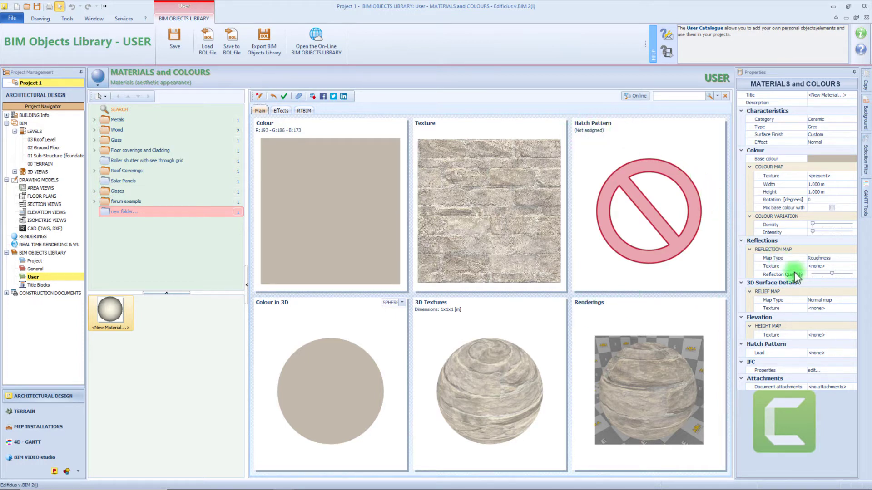
{"action": "left_click", "coordinate": [841, 354]}
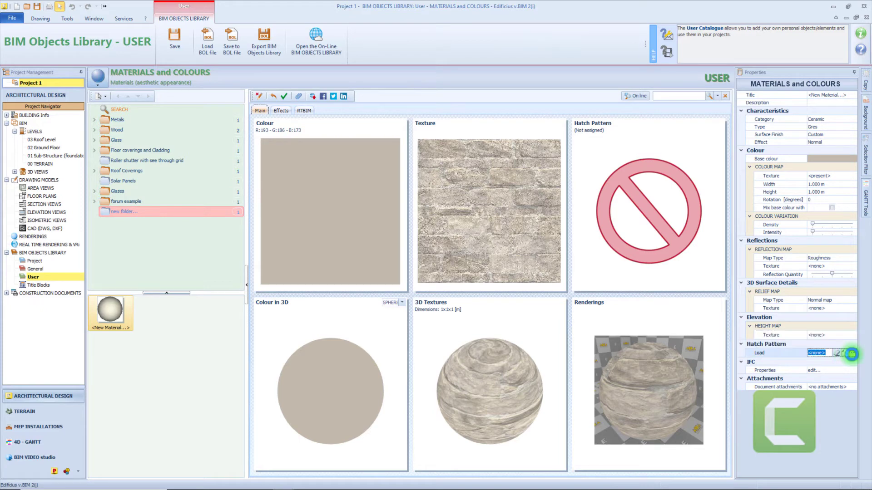
{"action": "left_click", "coordinate": [851, 355]}
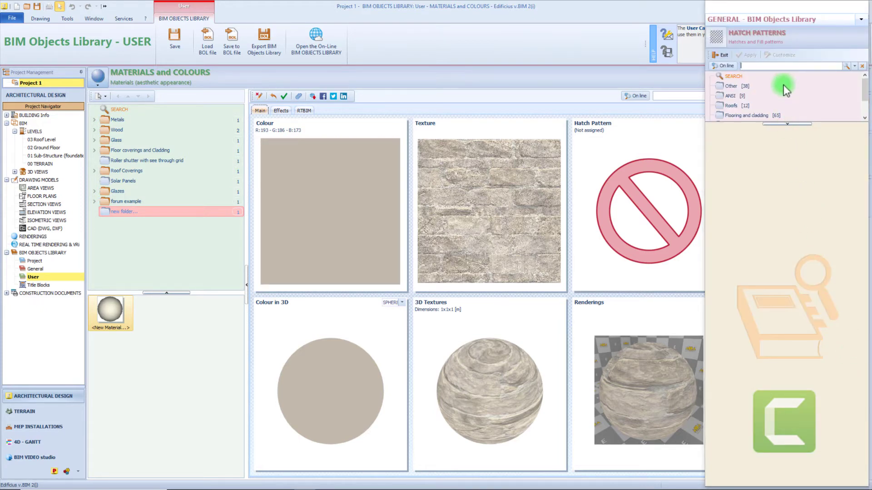
{"action": "scroll", "coordinate": [784, 85], "scroll_direction": "down", "scroll_amount": 1}
{"action": "left_click", "coordinate": [746, 105]}
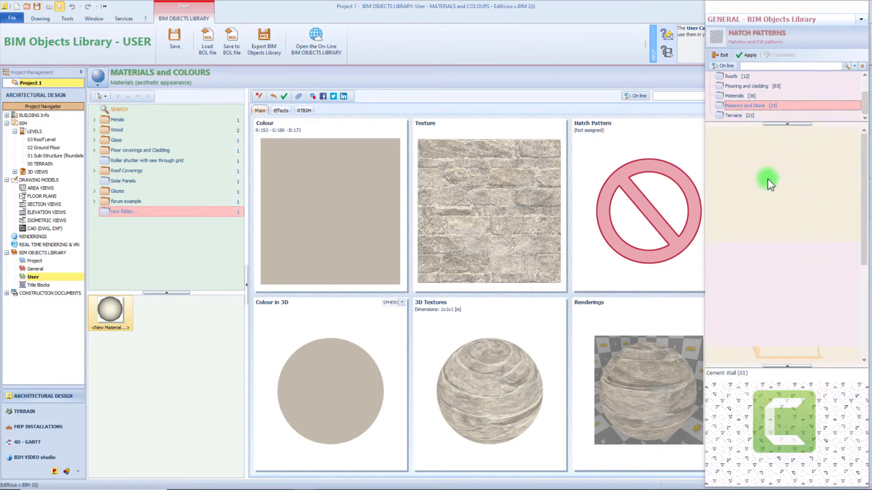
{"action": "scroll", "coordinate": [767, 182], "scroll_direction": "down", "scroll_amount": 1}
{"action": "double_click", "coordinate": [730, 322]}
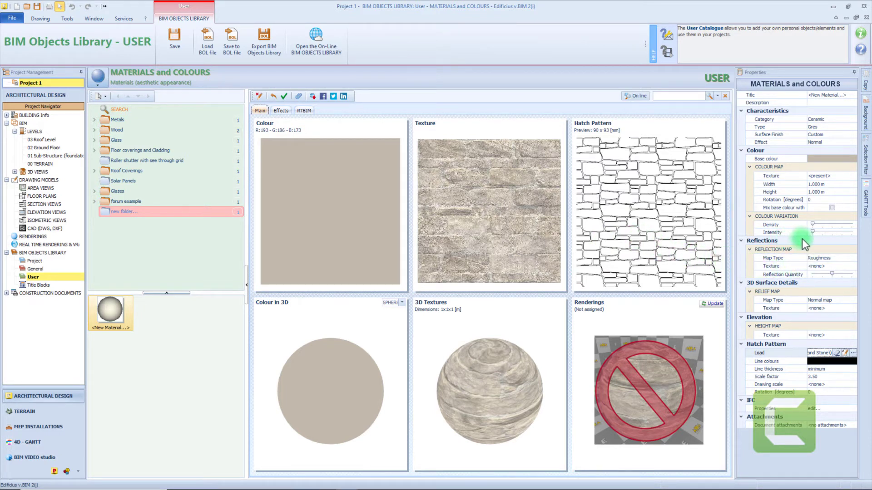
Step: On the Effects tab, load the Spec image from file as the reflection map texture
{"action": "left_click", "coordinate": [281, 111]}
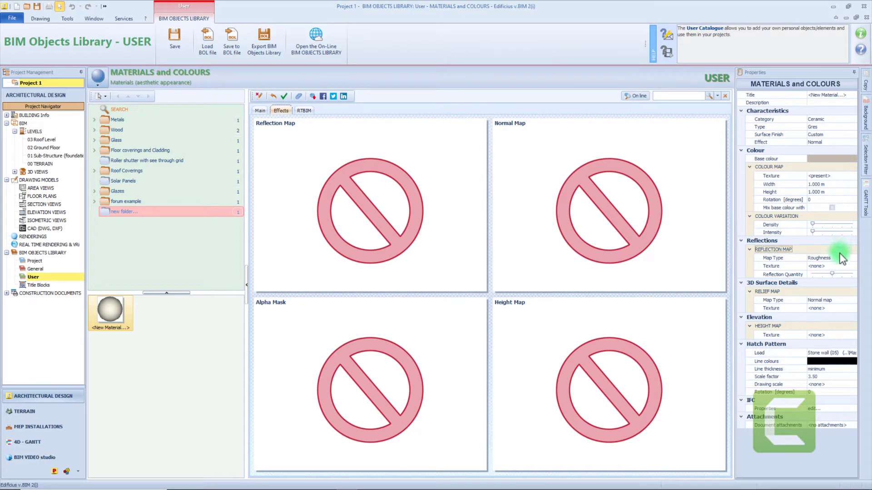
{"action": "left_click", "coordinate": [851, 267]}
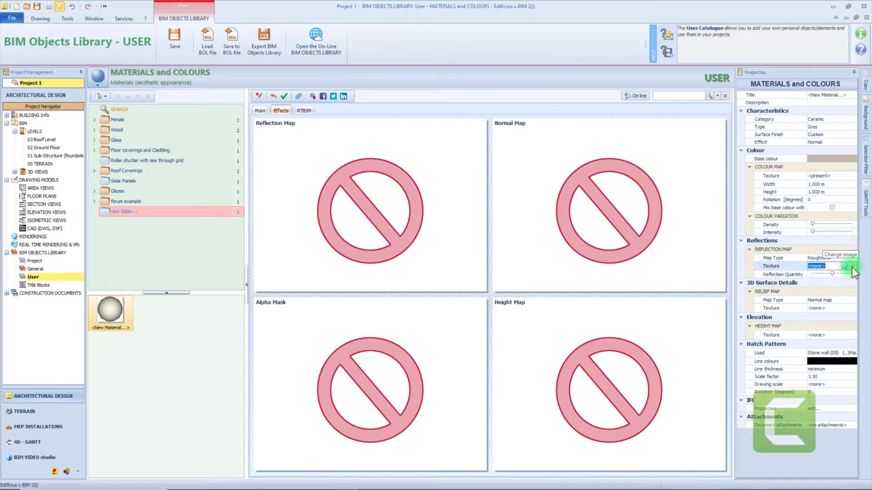
{"action": "left_click", "coordinate": [852, 267]}
{"action": "left_click", "coordinate": [843, 275]}
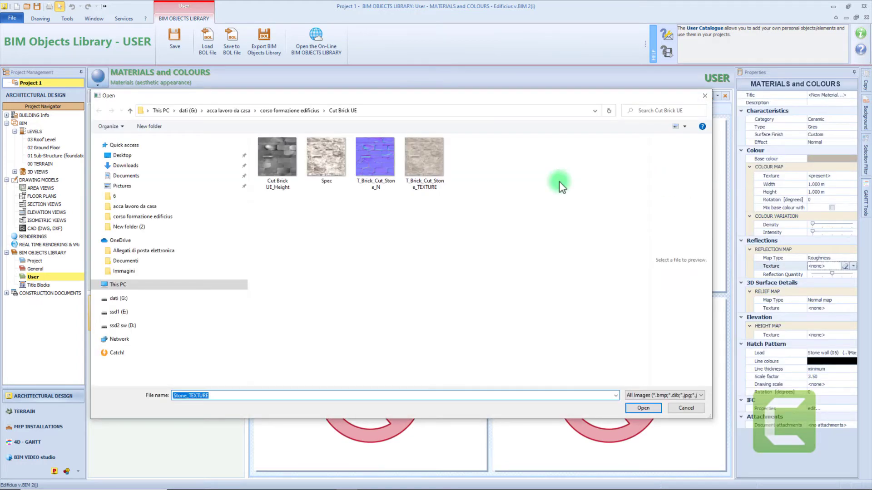
{"action": "left_click", "coordinate": [320, 160]}
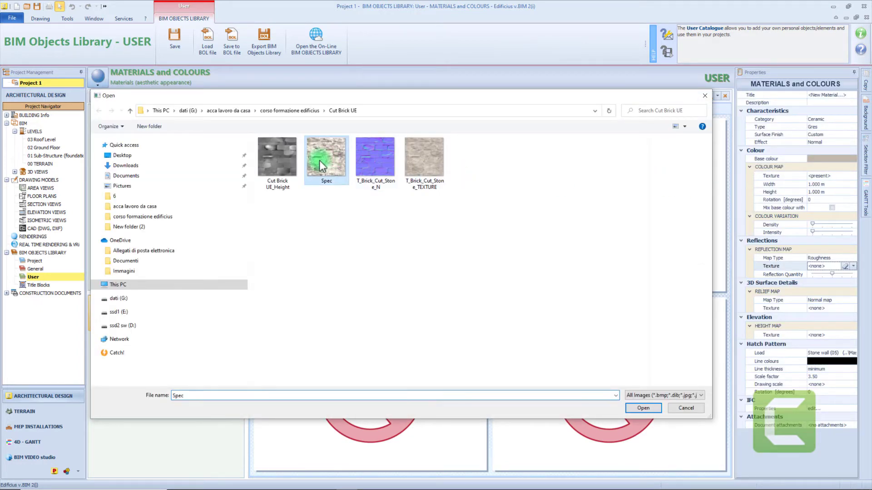
{"action": "double_click", "coordinate": [320, 160]}
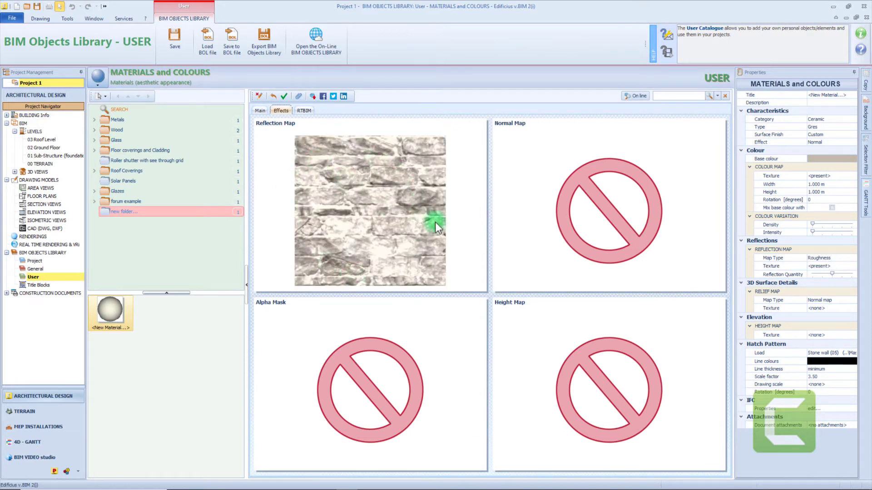
{"action": "left_click", "coordinate": [834, 300]}
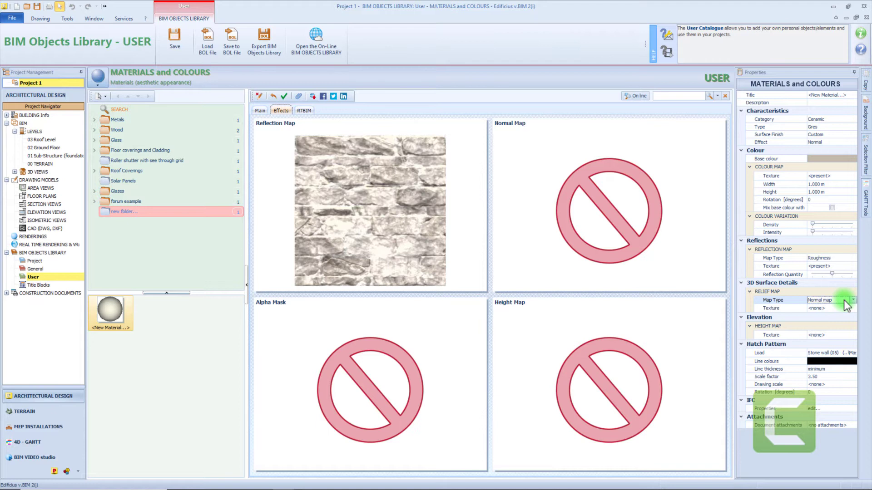
Step: Keep Normal map as relief type and load T_Brick_Cut_Stone_N as the relief texture
{"action": "left_click", "coordinate": [854, 300]}
{"action": "left_click", "coordinate": [834, 307]}
{"action": "left_click", "coordinate": [847, 308]}
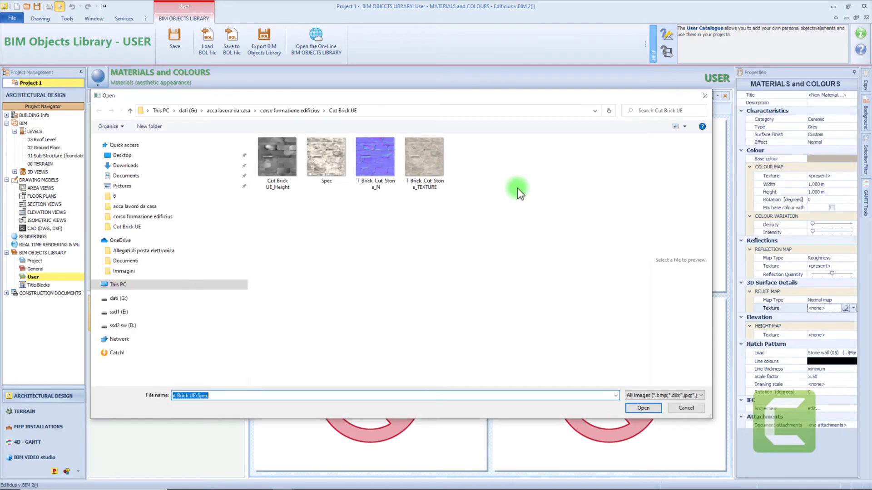
{"action": "left_click", "coordinate": [356, 171]}
{"action": "left_click", "coordinate": [649, 409]}
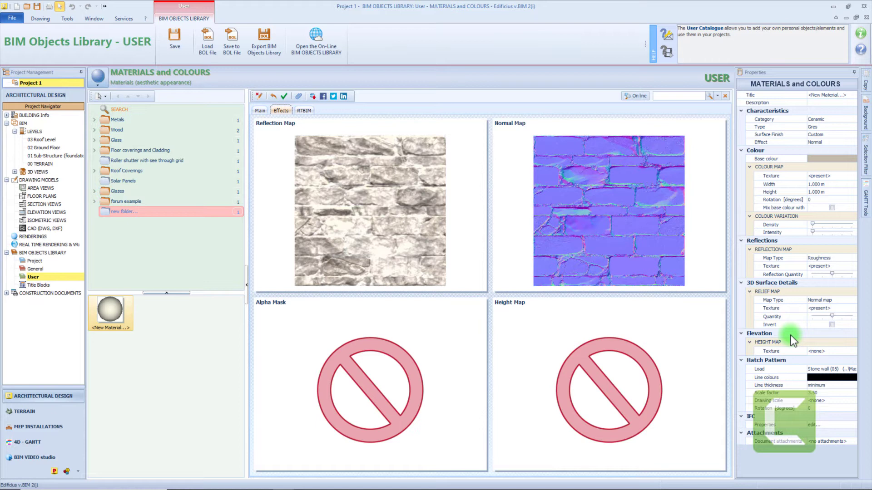
Step: Load the Cut Brick UE_Height image from file as the height map texture
{"action": "left_click", "coordinate": [820, 349]}
{"action": "left_click", "coordinate": [855, 351]}
{"action": "left_click", "coordinate": [826, 358]}
{"action": "left_click", "coordinate": [587, 239]}
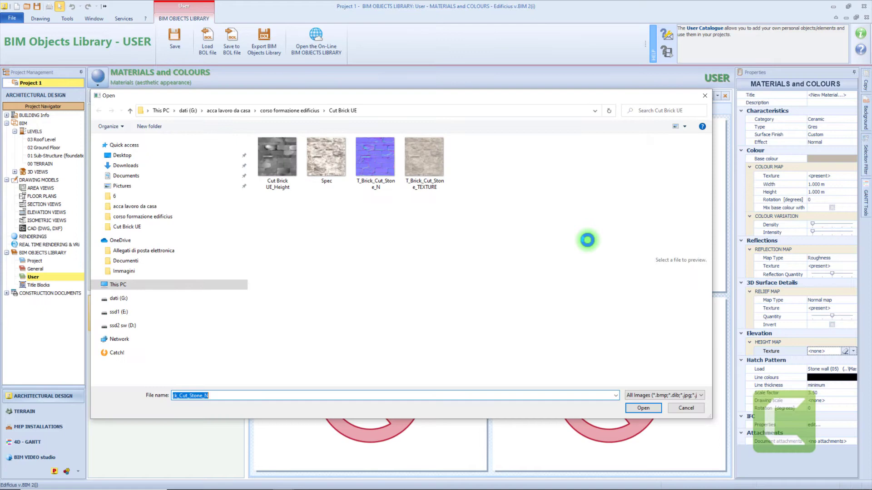
{"action": "double_click", "coordinate": [285, 163]}
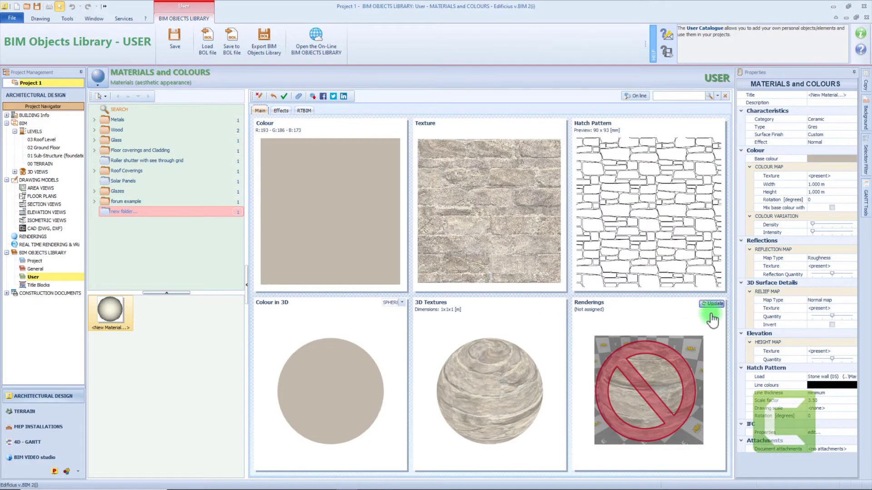
Step: Update the rendered preview, then rotate the material sphere in the RTBIM real-time view
{"action": "left_click", "coordinate": [712, 304]}
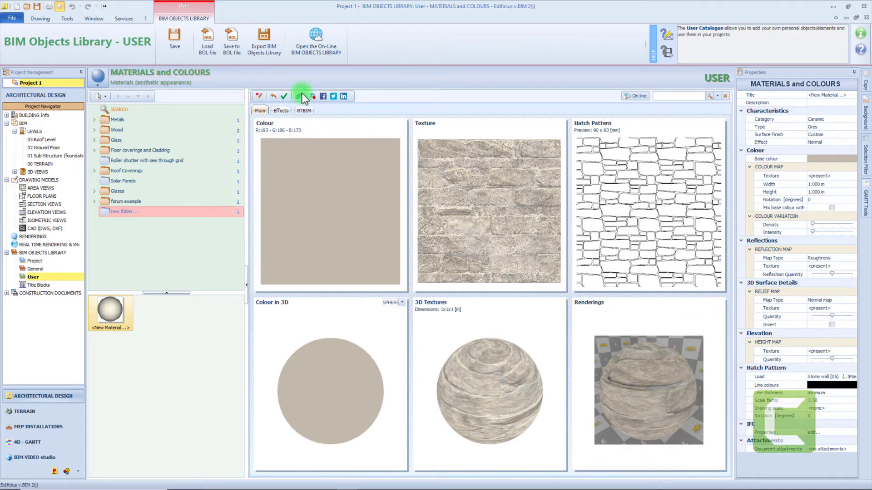
{"action": "left_click", "coordinate": [301, 113]}
{"action": "left_click_drag", "start_coordinate": [517, 347], "coordinate": [712, 307]}
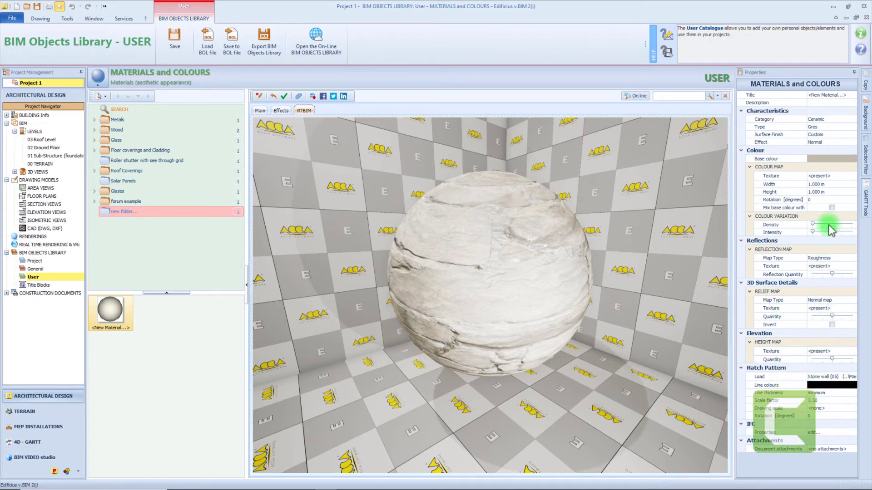
Step: Mix the base colour into the texture and size it 0.800 × 0.800 m, rotated 30 degrees
{"action": "left_click", "coordinate": [833, 208]}
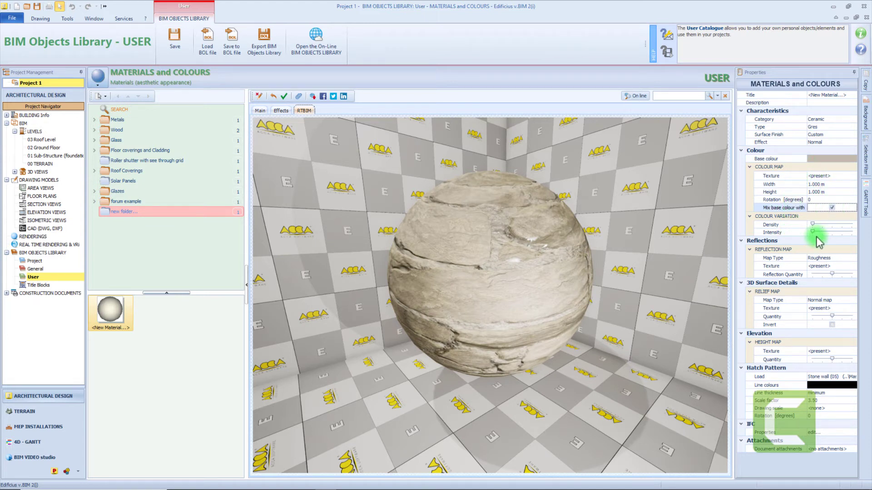
{"action": "left_click", "coordinate": [825, 184]}
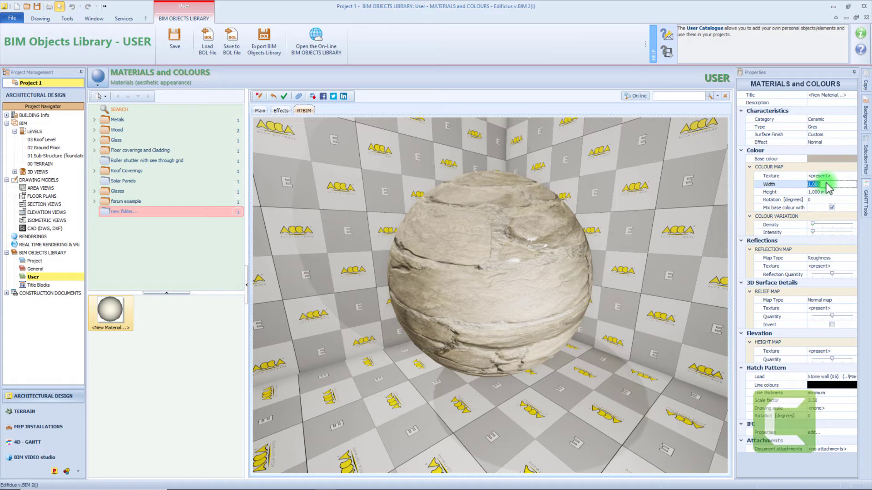
{"action": "left_click", "coordinate": [829, 192]}
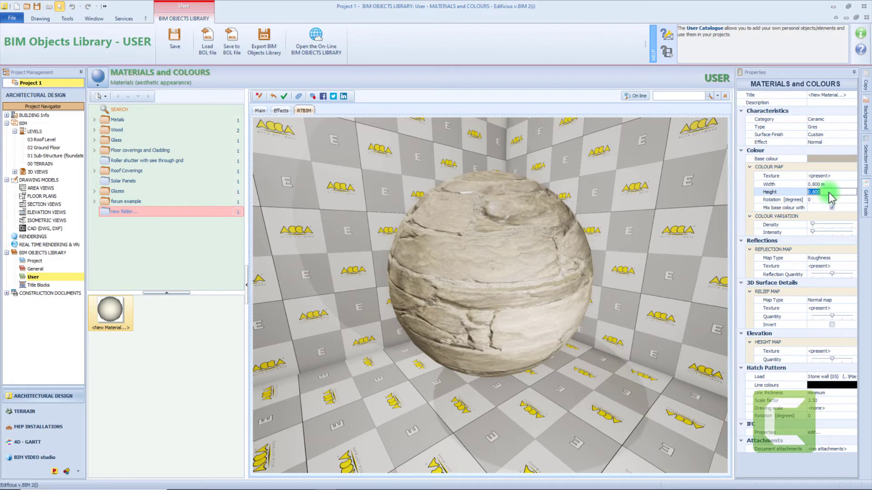
{"action": "left_click", "coordinate": [827, 202]}
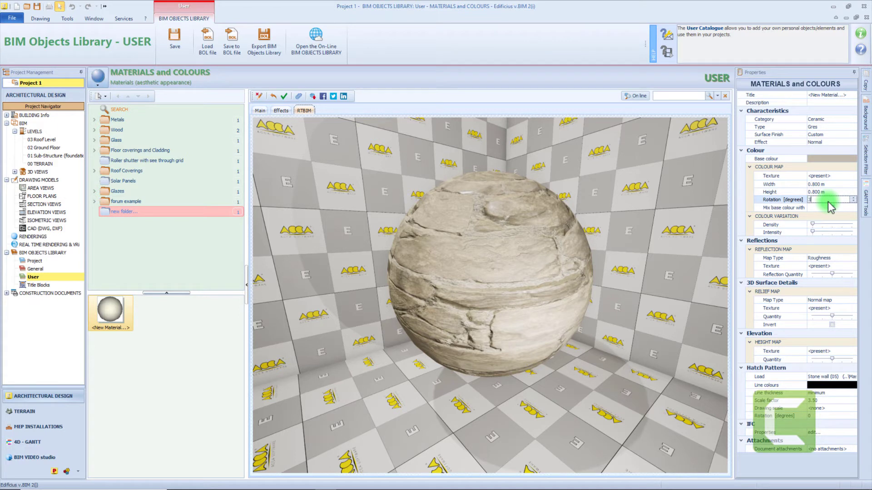
{"action": "left_click", "coordinate": [832, 208]}
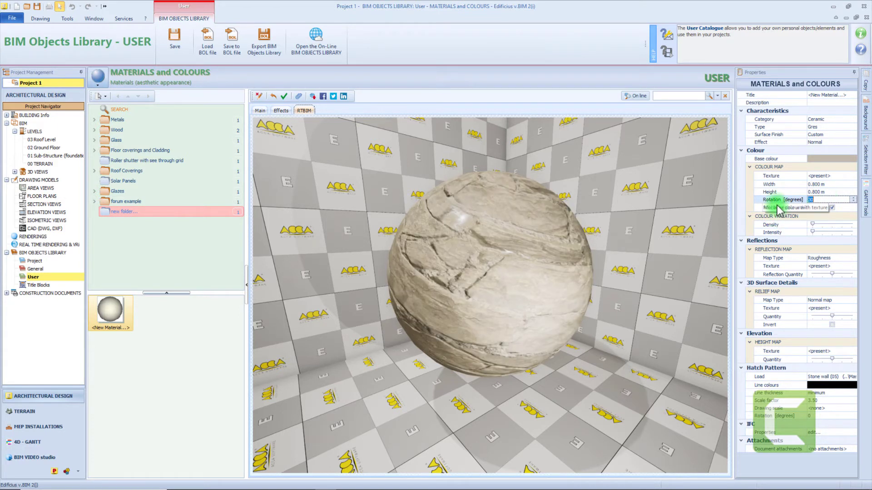
{"action": "left_click", "coordinate": [837, 159]}
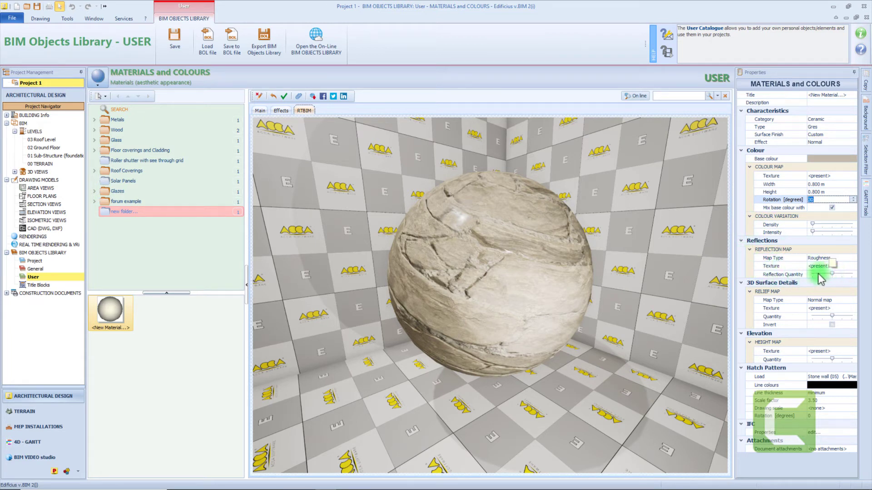
Step: Raise reflection to about 82, relief to 100 with inverted map, and height map quantity to 65
{"action": "left_click", "coordinate": [833, 275]}
{"action": "mouse_move", "coordinate": [833, 274]}
{"action": "left_mouse_down"}
{"action": "mouse_move", "coordinate": [845, 273]}
{"action": "mouse_move", "coordinate": [821, 274]}
{"action": "left_mouse_up"}
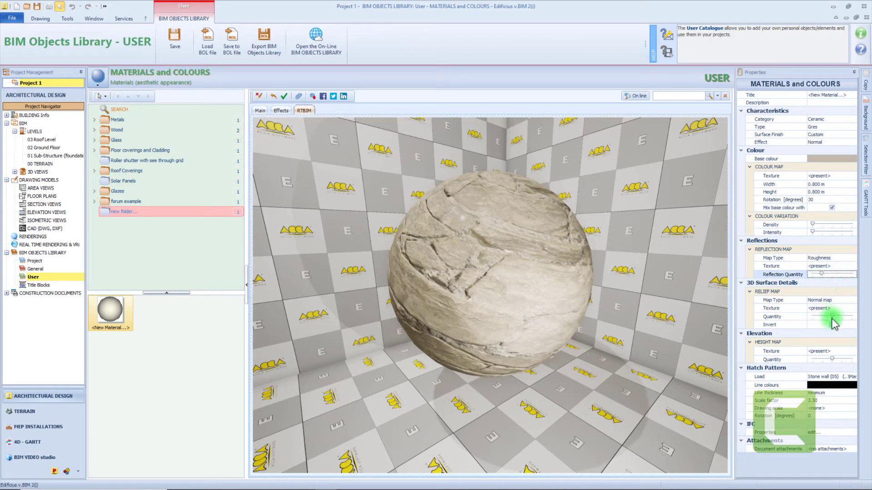
{"action": "left_click", "coordinate": [853, 317]}
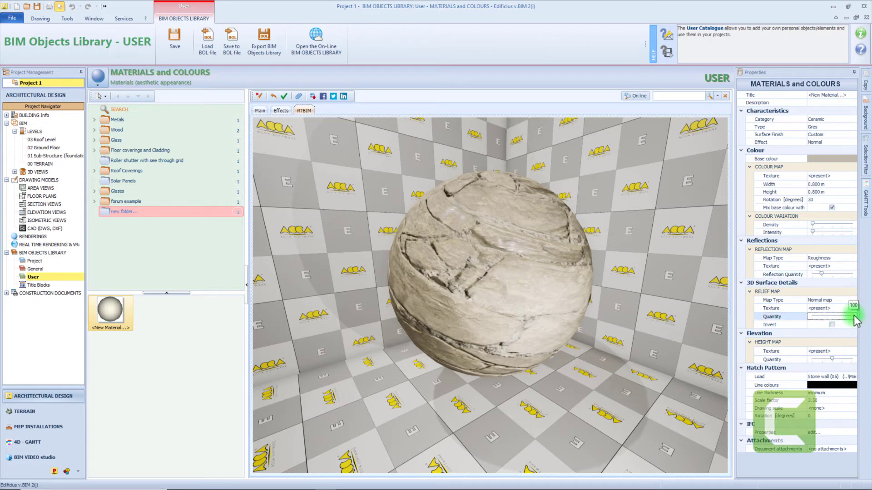
{"action": "left_click", "coordinate": [832, 325]}
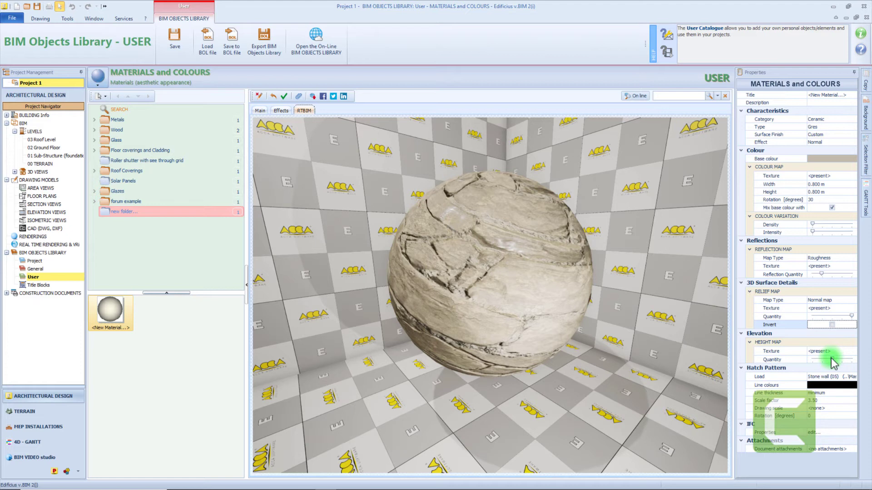
{"action": "left_click_drag", "start_coordinate": [831, 362], "coordinate": [842, 360]}
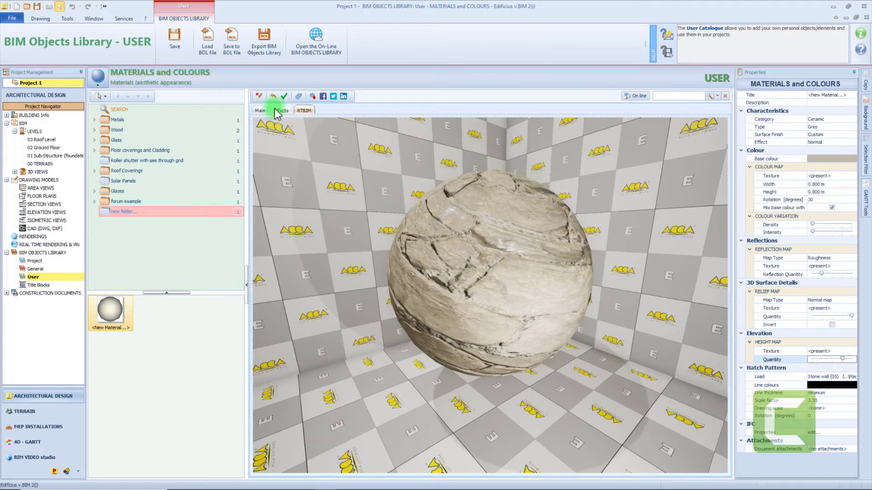
Step: Confirm the stone material from its Main overview, returning to the User Materials and Colours list
{"action": "left_click", "coordinate": [260, 111]}
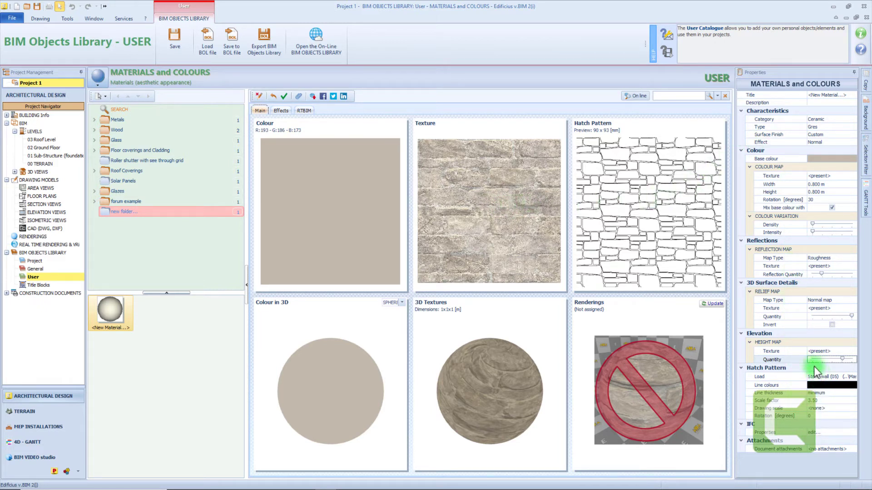
{"action": "left_click", "coordinate": [334, 157]}
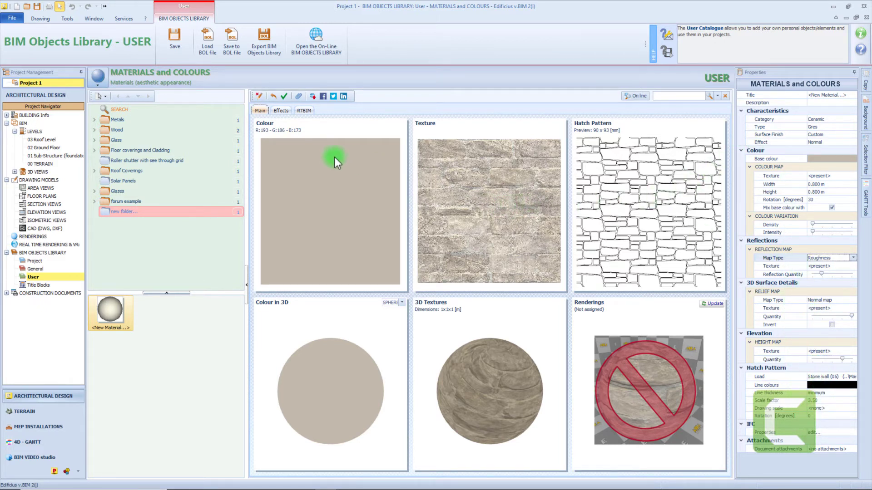
{"action": "left_click", "coordinate": [283, 96]}
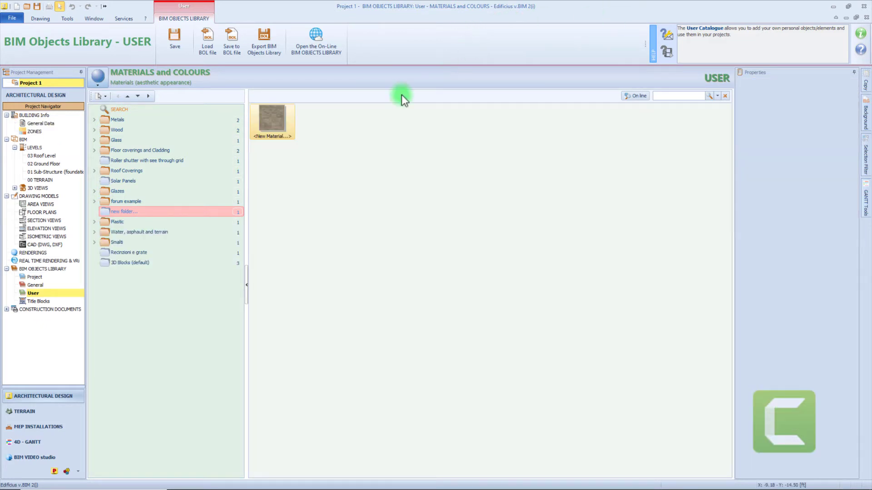
Step: Add a new material element to the user materials list with default settings
{"action": "right_click", "coordinate": [302, 176]}
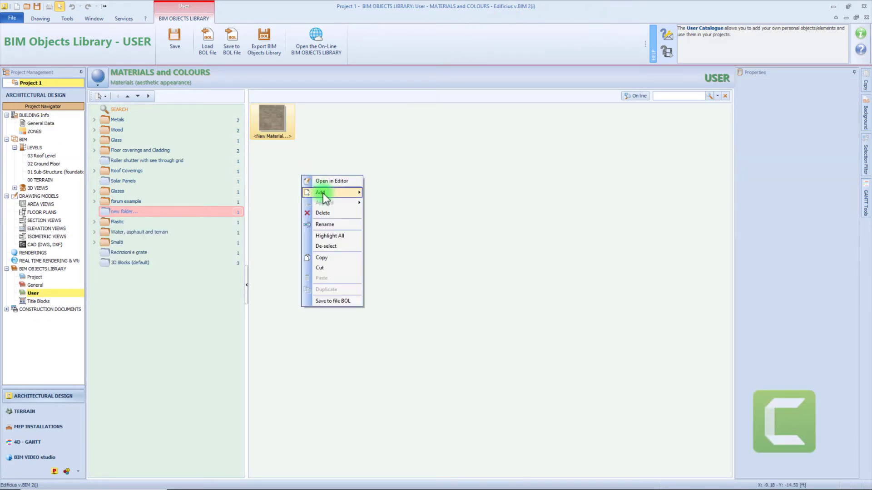
{"action": "mouse_move", "coordinate": [326, 193]}
{"action": "left_click", "coordinate": [389, 203]}
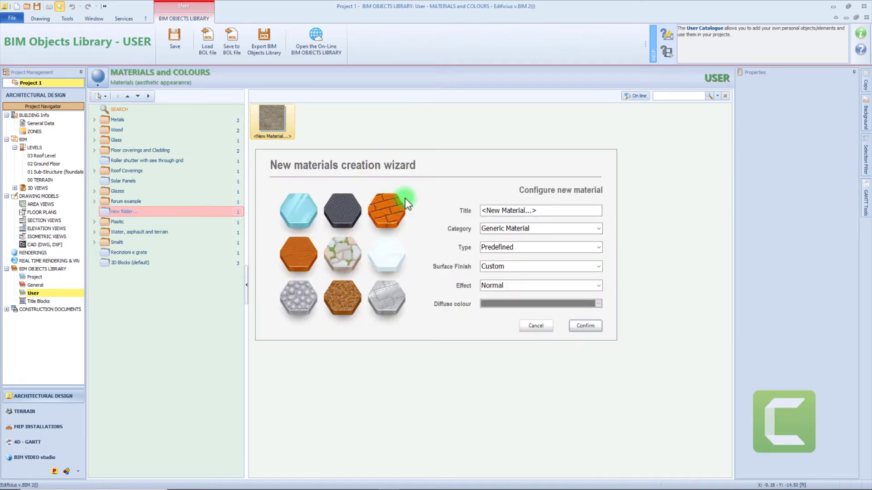
{"action": "left_click", "coordinate": [579, 328]}
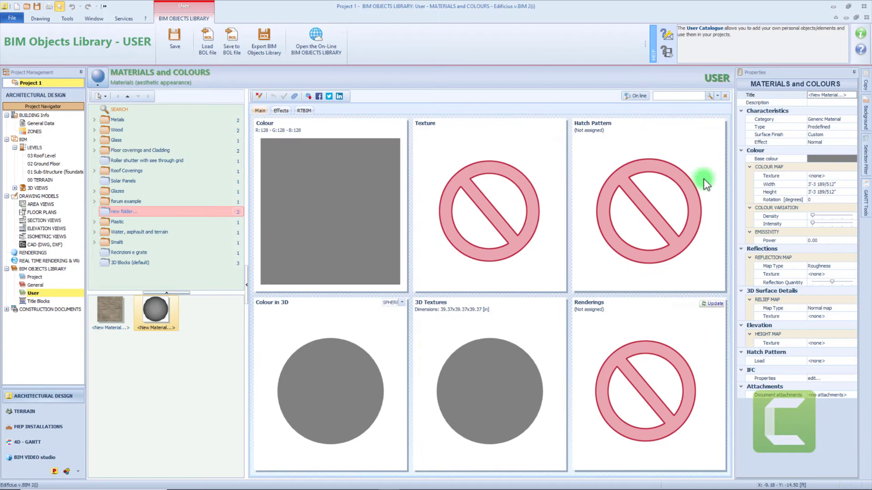
Step: Load the Mattone Alternato-Texture image as the colour map and refresh the preview
{"action": "left_click", "coordinate": [827, 177]}
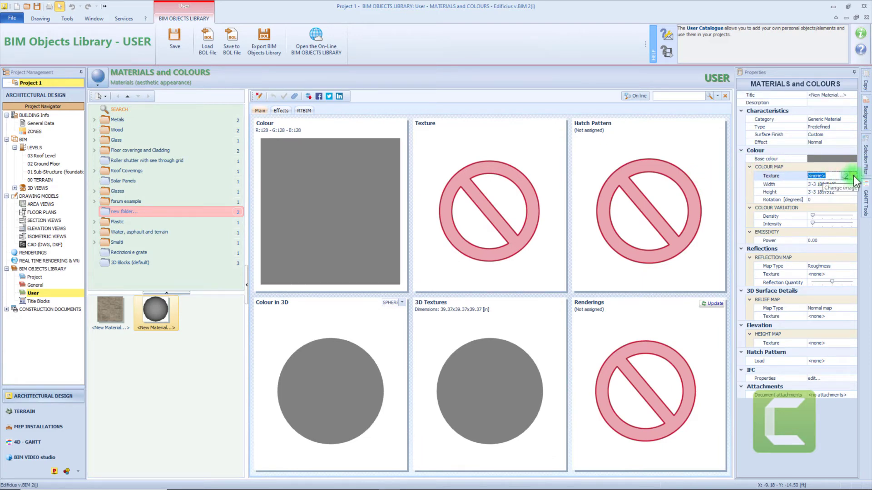
{"action": "left_click", "coordinate": [853, 175]}
{"action": "left_click", "coordinate": [835, 185]}
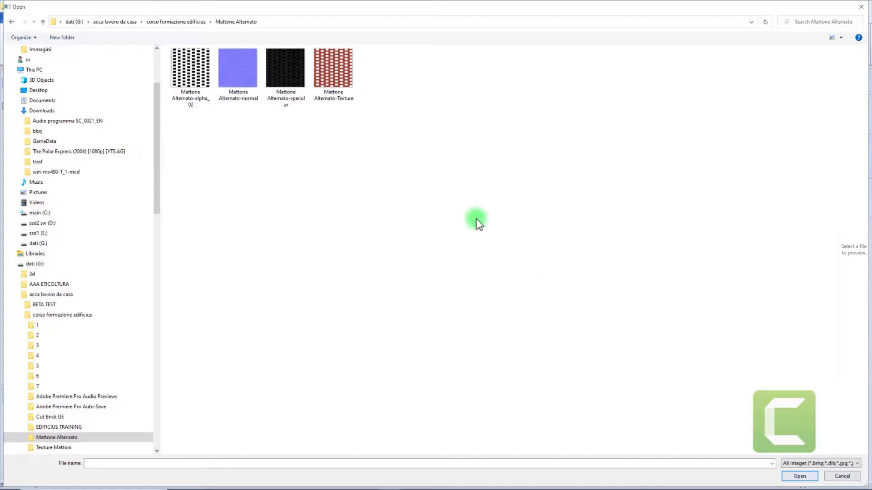
{"action": "double_click", "coordinate": [345, 83]}
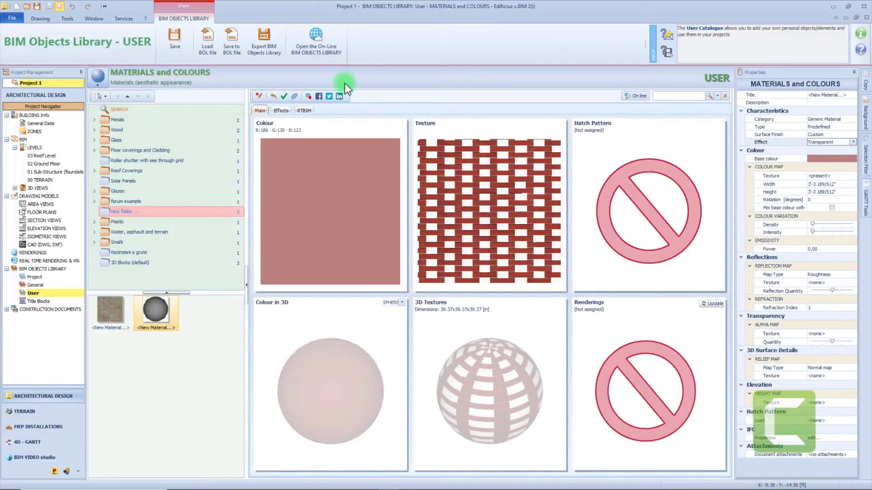
{"action": "left_click", "coordinate": [716, 305]}
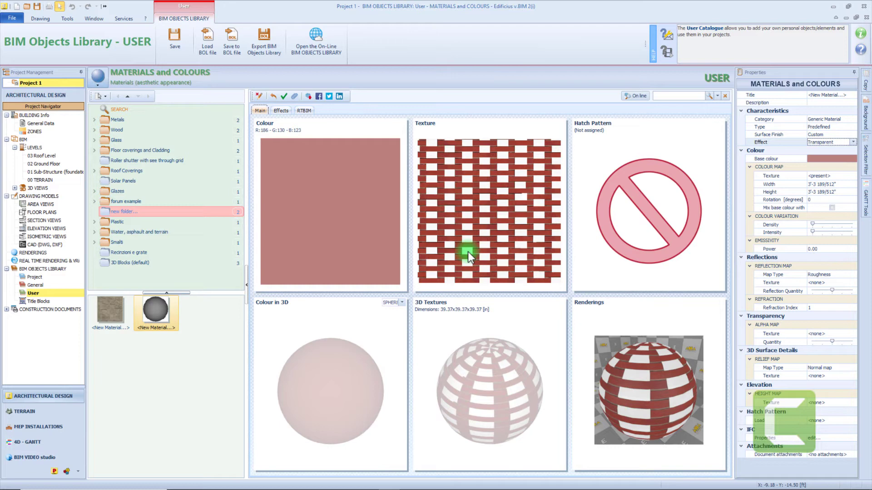
Step: Load the Mattone Alternato-alpha_02 image as the alpha map texture
{"action": "left_click", "coordinate": [281, 111]}
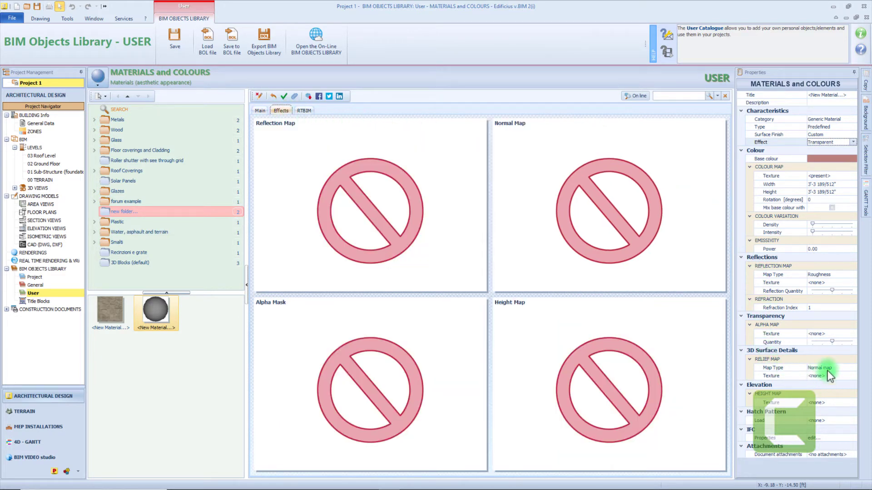
{"action": "left_click", "coordinate": [828, 336]}
{"action": "left_click", "coordinate": [853, 335]}
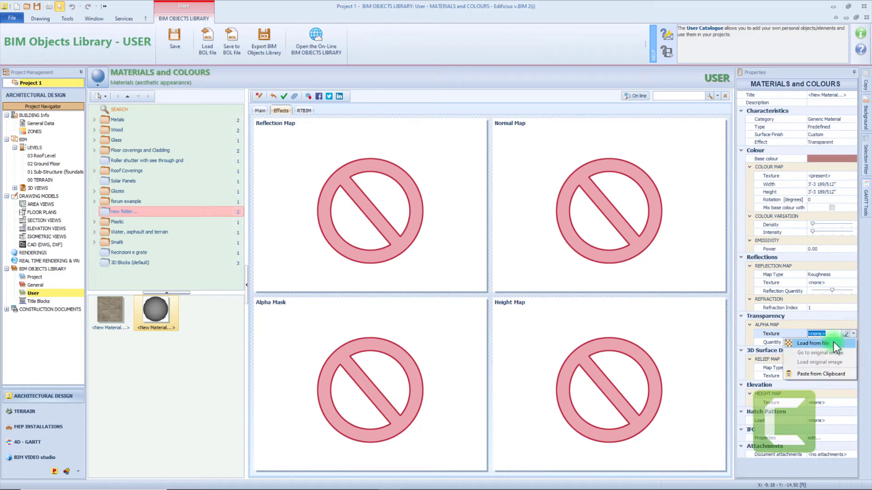
{"action": "left_click", "coordinate": [830, 343]}
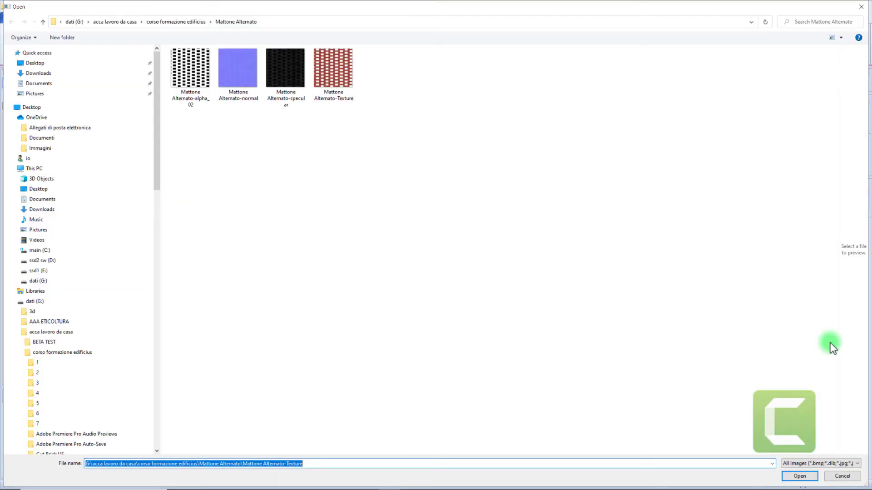
{"action": "double_click", "coordinate": [203, 75]}
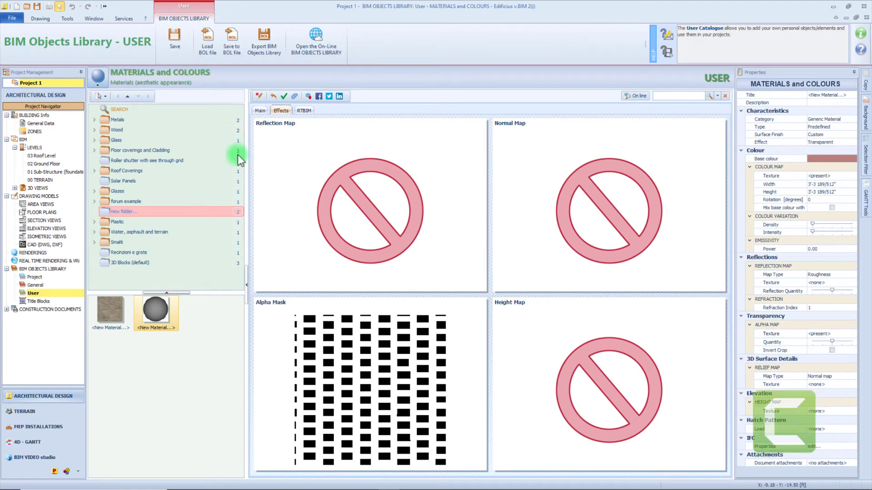
{"action": "left_click", "coordinate": [260, 110]}
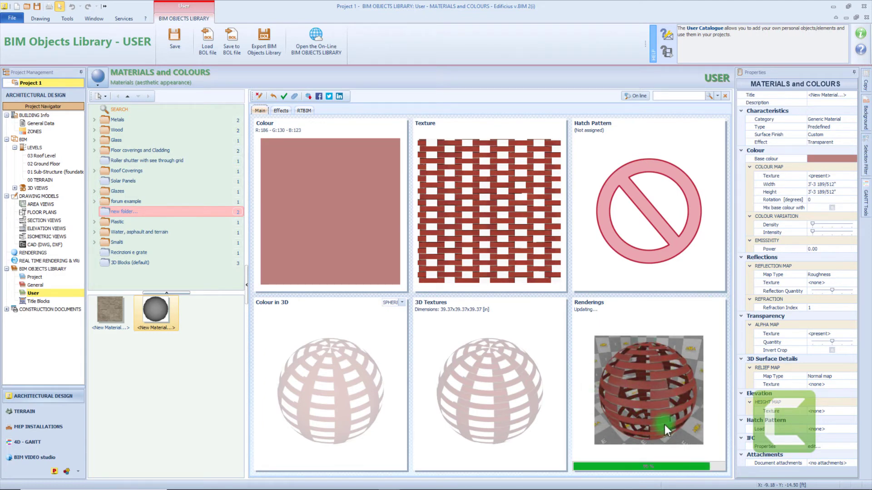
Step: Load the specular brick image as the reflection map texture
{"action": "left_click", "coordinate": [841, 282]}
{"action": "left_click", "coordinate": [853, 283]}
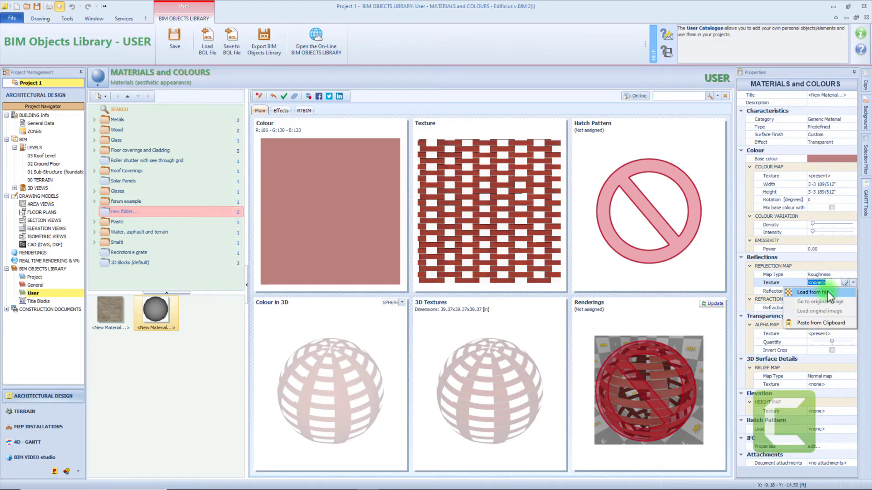
{"action": "left_click", "coordinate": [823, 293]}
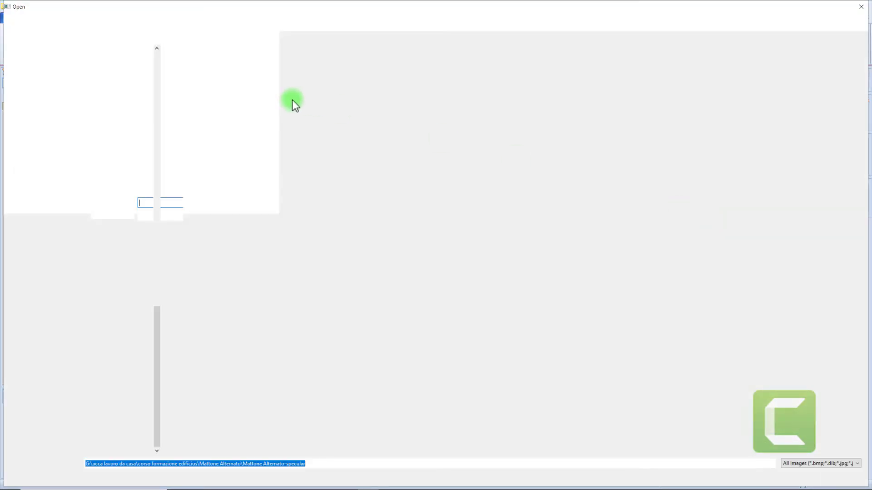
{"action": "left_click", "coordinate": [290, 82]}
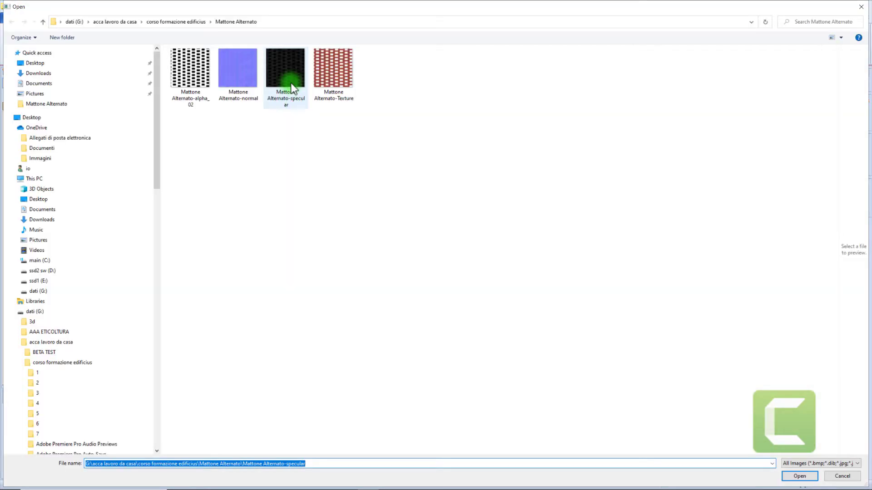
{"action": "double_click", "coordinate": [291, 82]}
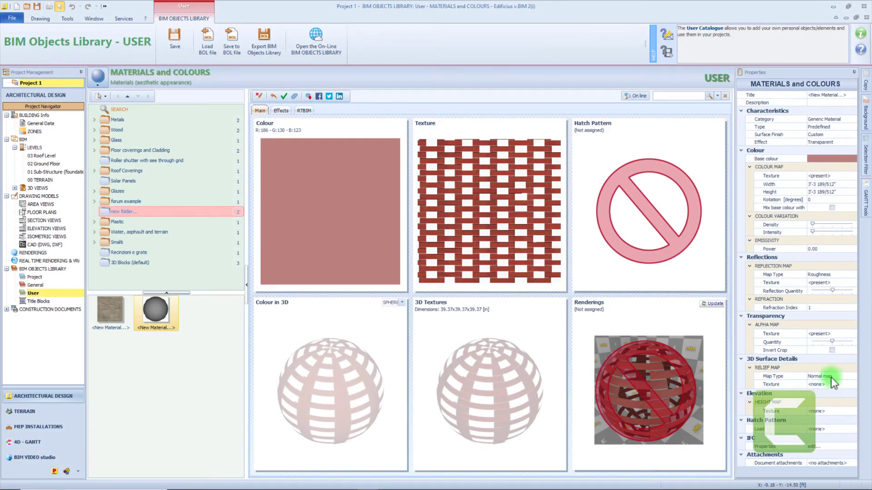
Step: Load the normal-map image as the relief map, update, and inspect the brick sphere in real-time rendering
{"action": "left_click", "coordinate": [856, 387]}
{"action": "left_click", "coordinate": [855, 386]}
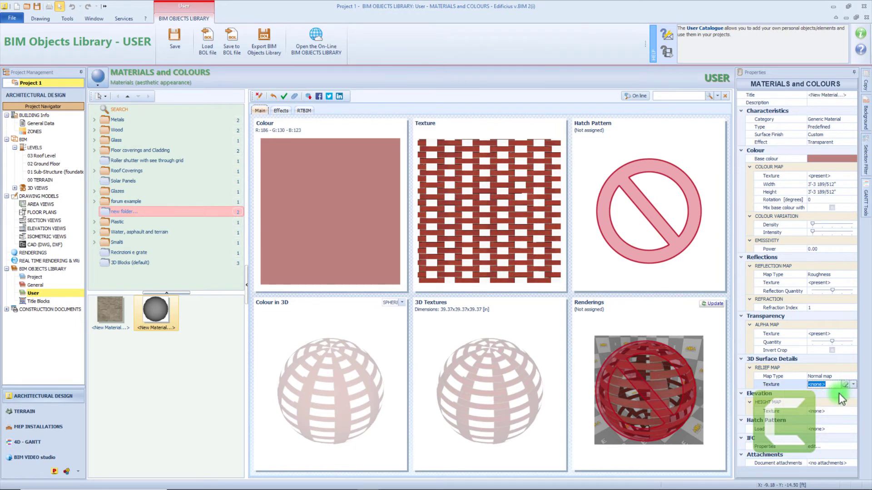
{"action": "left_click", "coordinate": [838, 394]}
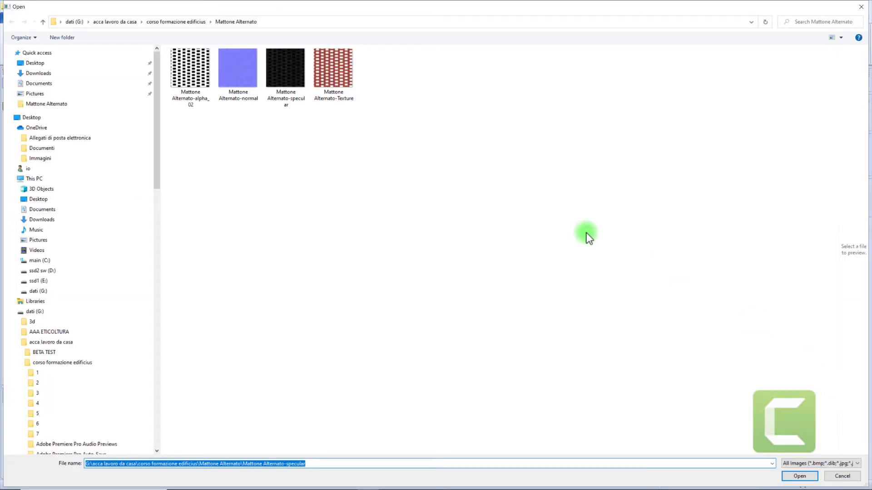
{"action": "double_click", "coordinate": [230, 75]}
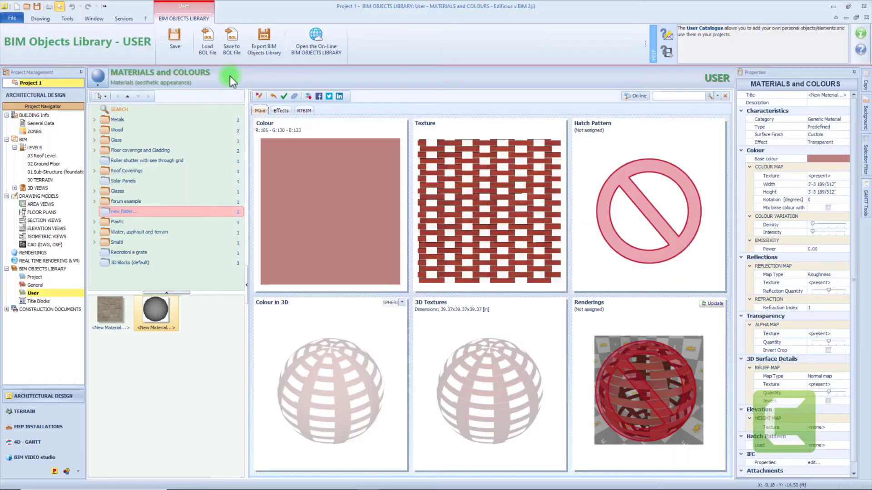
{"action": "left_click", "coordinate": [711, 304]}
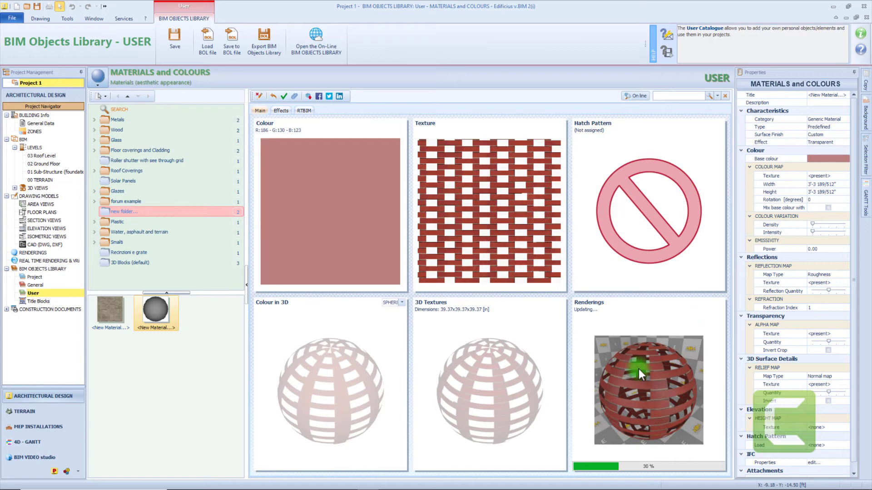
{"action": "left_click", "coordinate": [635, 414]}
{"action": "left_click", "coordinate": [304, 112]}
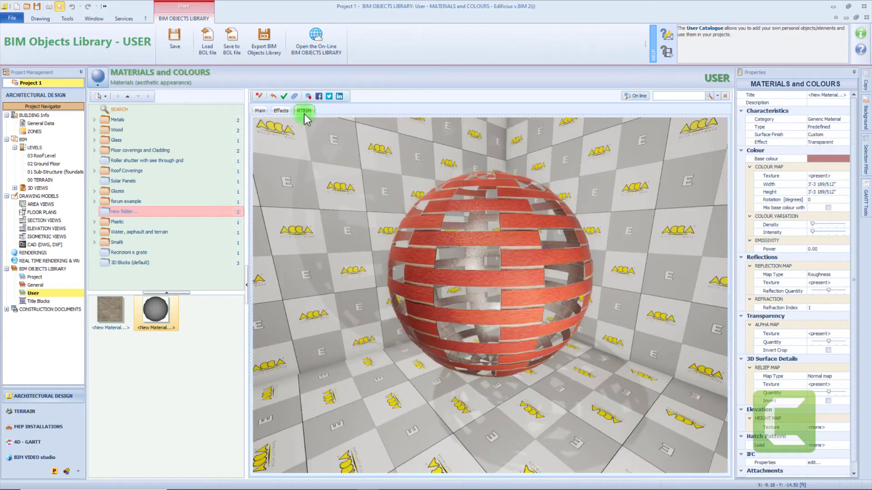
{"action": "left_click_drag", "start_coordinate": [459, 258], "coordinate": [555, 216]}
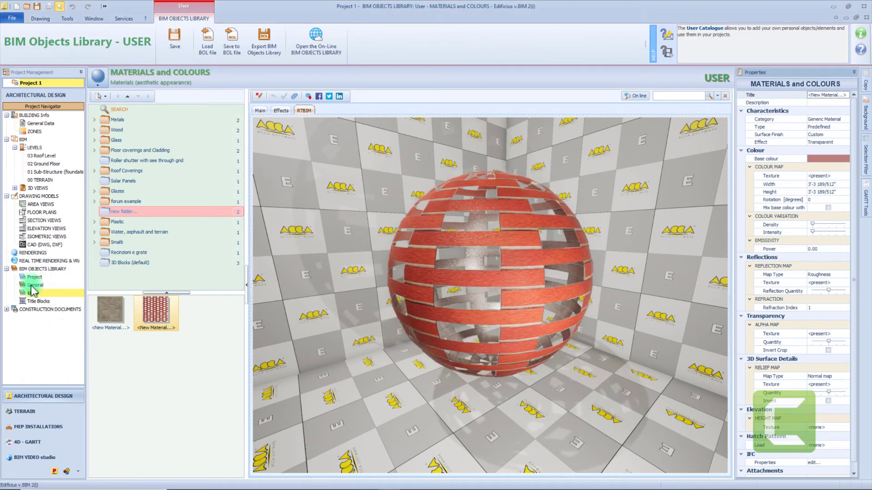
Step: Browse the General material layer elements, including Hollow-core brick and Clay Blocks folders
{"action": "left_click", "coordinate": [94, 142]}
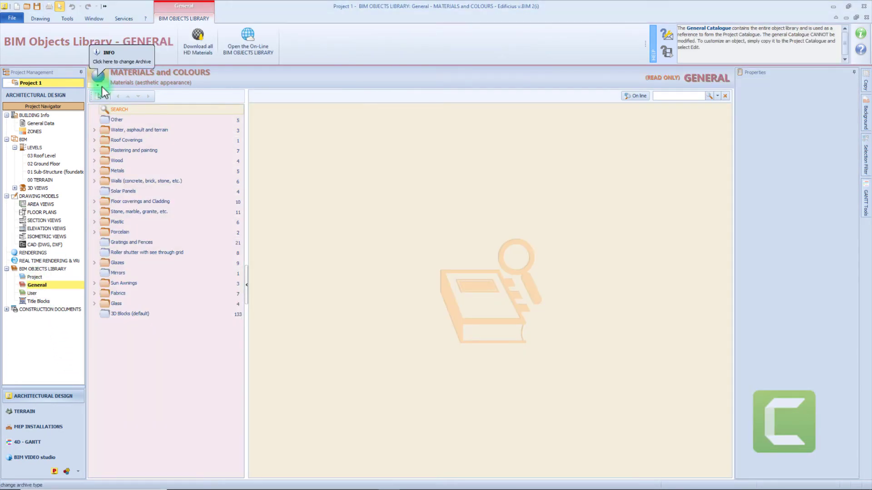
{"action": "left_click", "coordinate": [101, 86]}
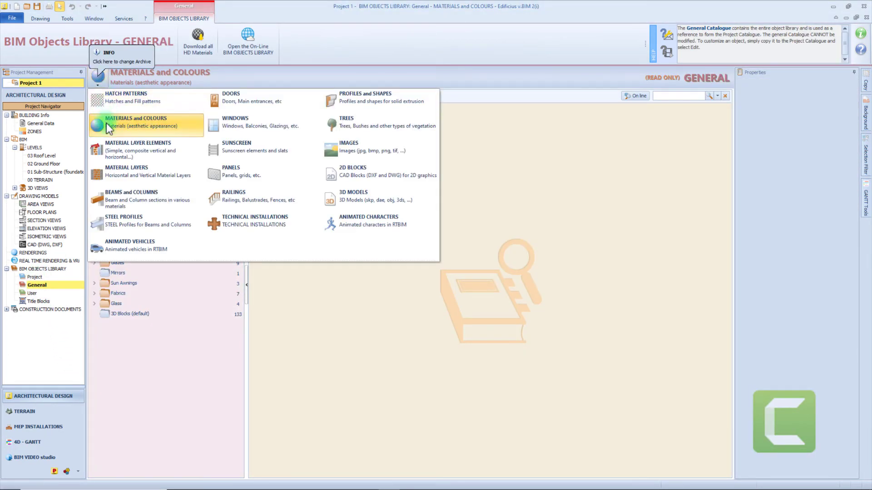
{"action": "left_click", "coordinate": [107, 141]}
{"action": "left_click", "coordinate": [141, 129]}
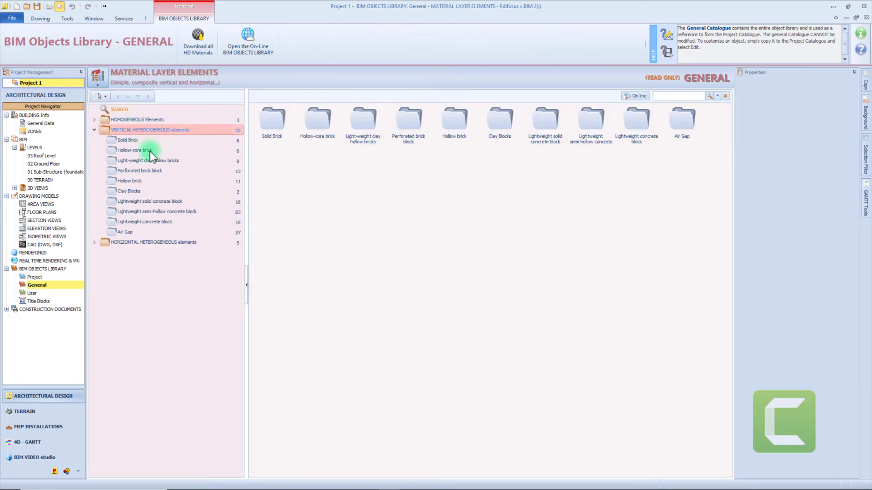
{"action": "left_click", "coordinate": [150, 150]}
{"action": "left_click", "coordinate": [147, 190]}
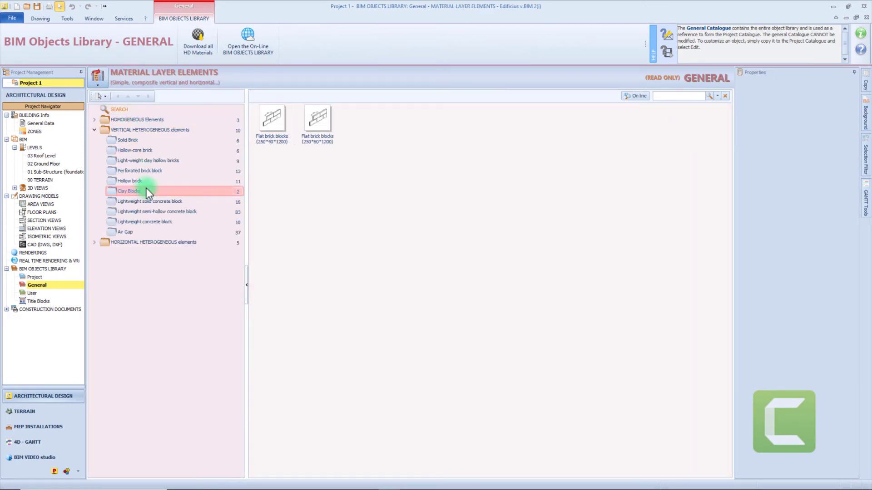
{"action": "left_click", "coordinate": [167, 120]}
Step: Browse General materials down to Natural rocks' Granite - Density 3000, then switch to the User catalogue
{"action": "double_click", "coordinate": [270, 123]}
{"action": "left_click", "coordinate": [173, 140]}
{"action": "left_click", "coordinate": [269, 132]}
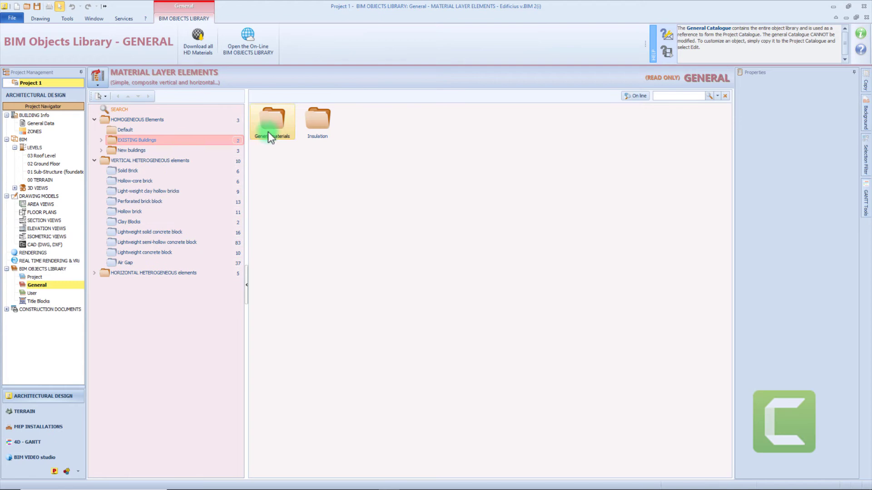
{"action": "double_click", "coordinate": [271, 136]}
{"action": "double_click", "coordinate": [273, 166]}
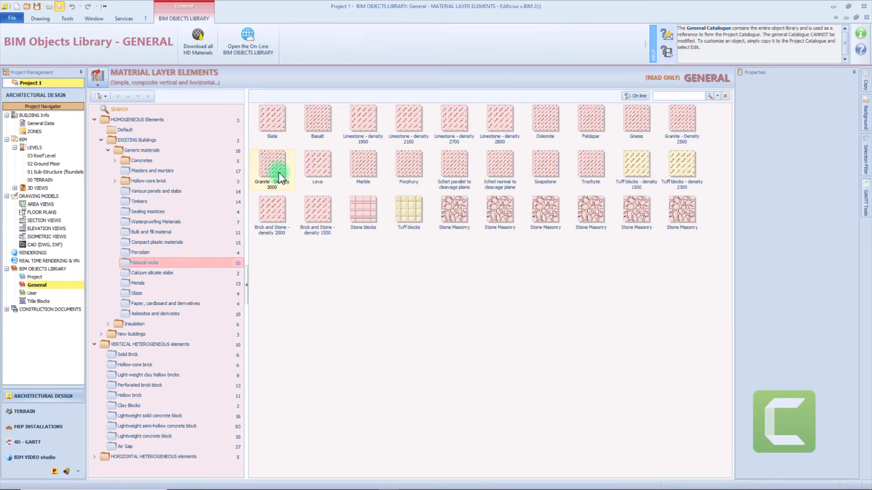
{"action": "double_click", "coordinate": [278, 172]}
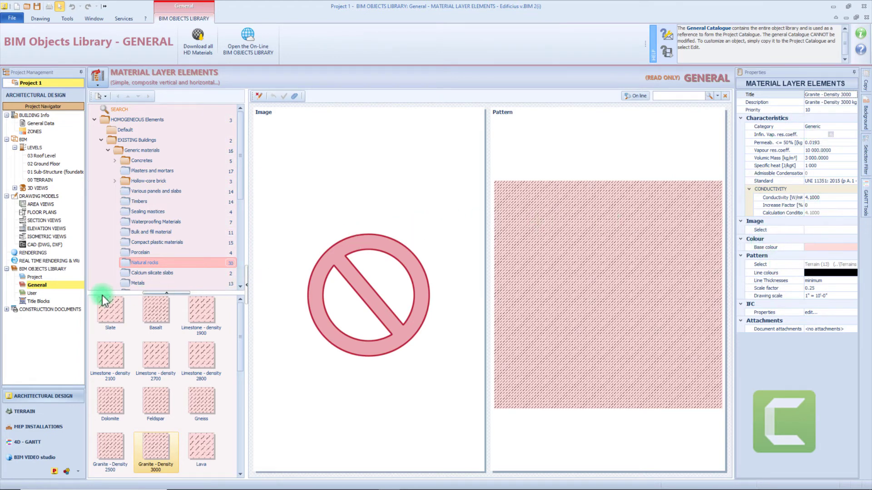
{"action": "left_click", "coordinate": [54, 294]}
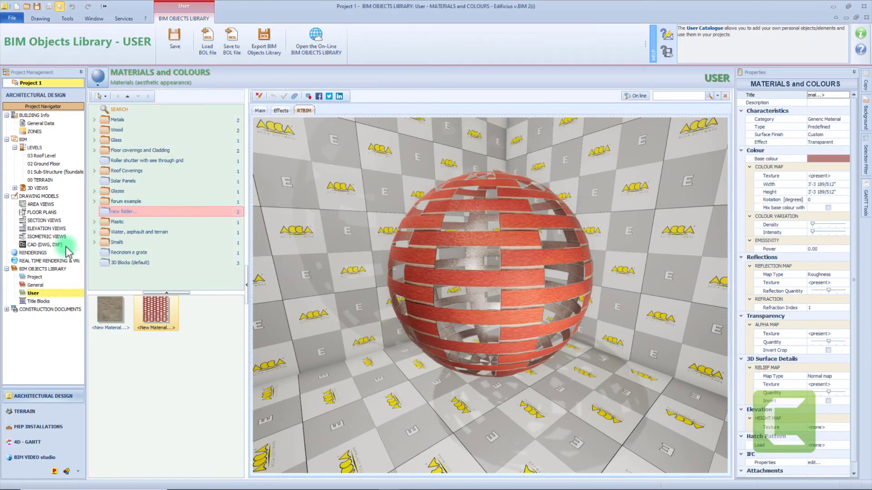
Step: Add a new element to the personal folder under User HOMOGENEOUS material layer elements
{"action": "left_click", "coordinate": [127, 151]}
{"action": "left_click", "coordinate": [138, 119]}
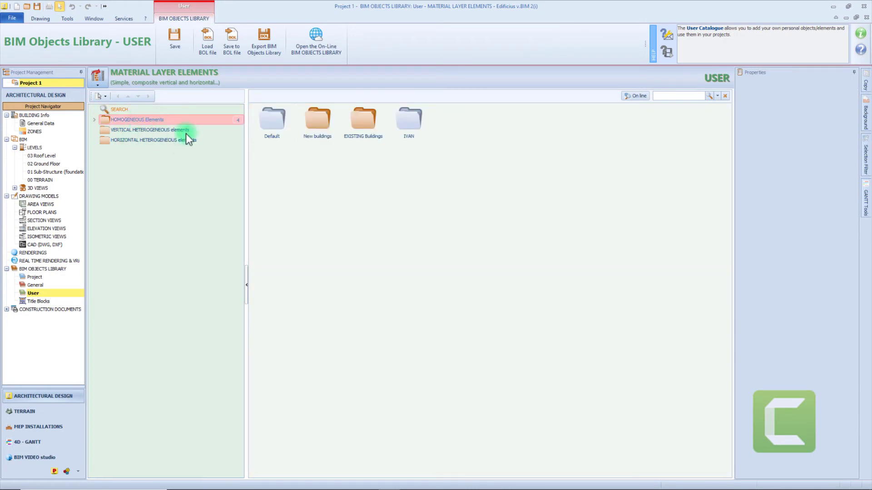
{"action": "right_click", "coordinate": [407, 128]}
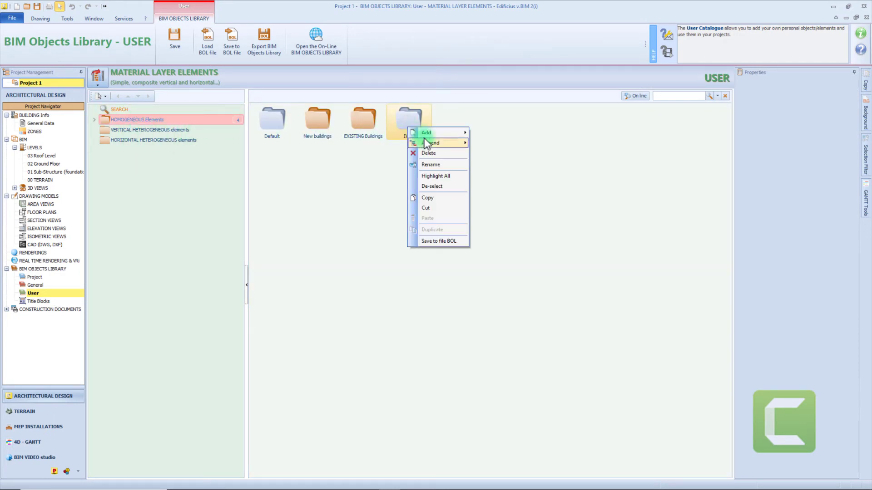
{"action": "mouse_move", "coordinate": [424, 138]}
{"action": "left_click", "coordinate": [506, 154]}
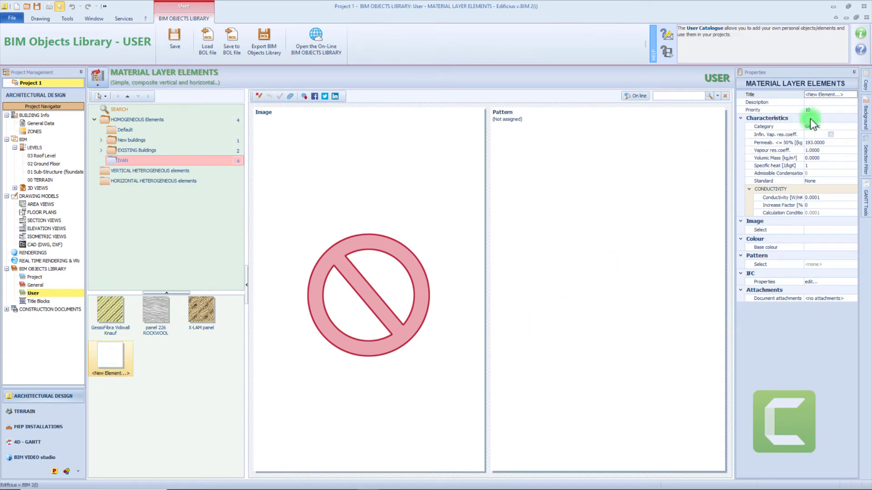
Step: Set the new element's category to Insulation
{"action": "left_click", "coordinate": [825, 103]}
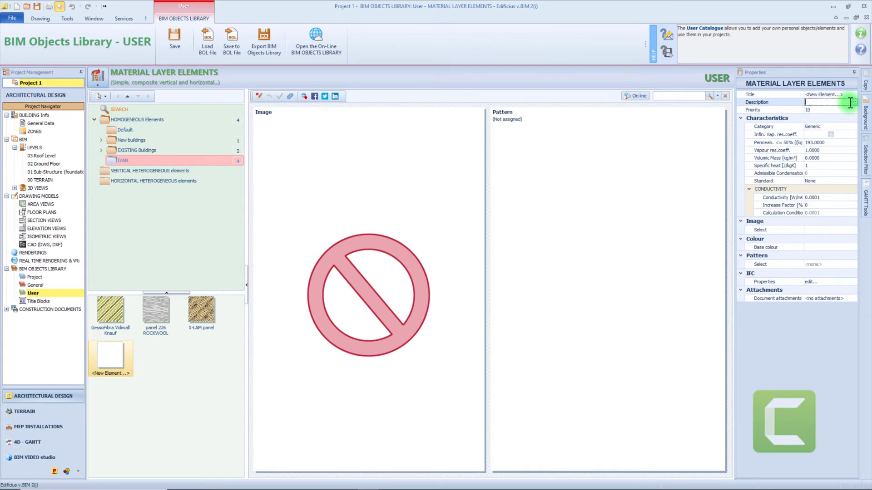
{"action": "left_click", "coordinate": [849, 126]}
{"action": "left_click", "coordinate": [854, 127]}
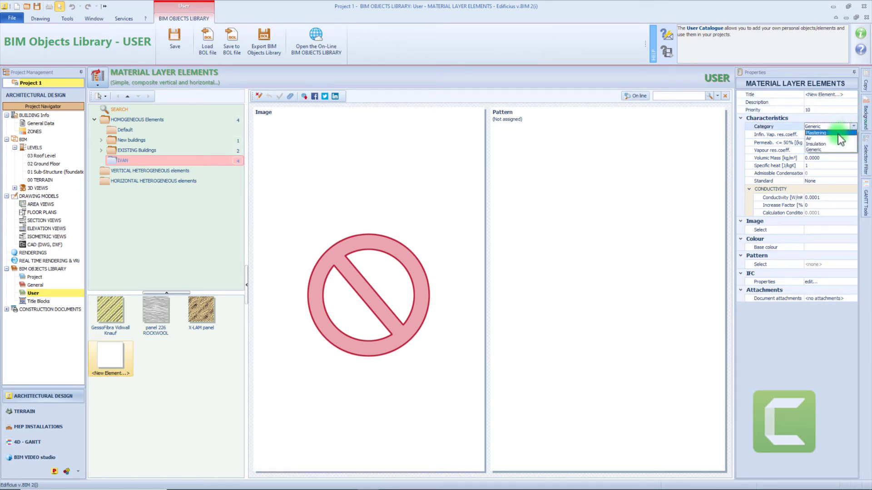
{"action": "left_click", "coordinate": [830, 145]}
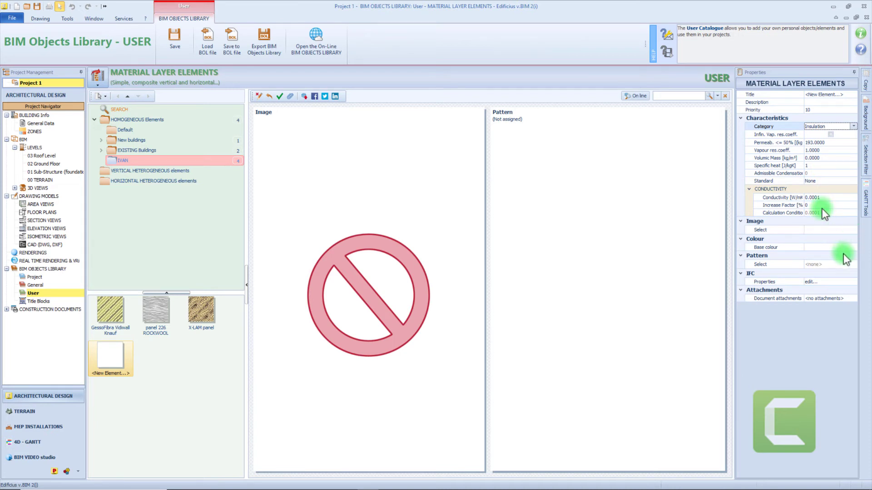
Step: Set the element's base colour to brown
{"action": "left_click", "coordinate": [819, 247]}
{"action": "left_click", "coordinate": [849, 248]}
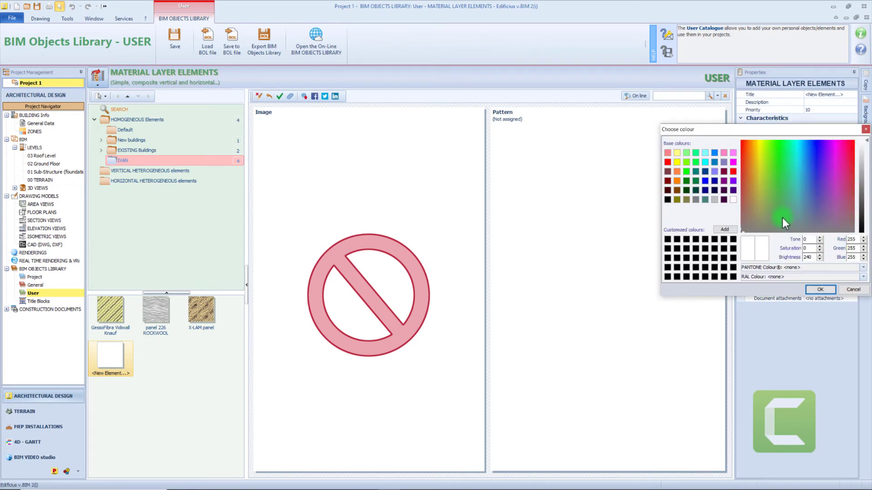
{"action": "left_click", "coordinate": [831, 205]}
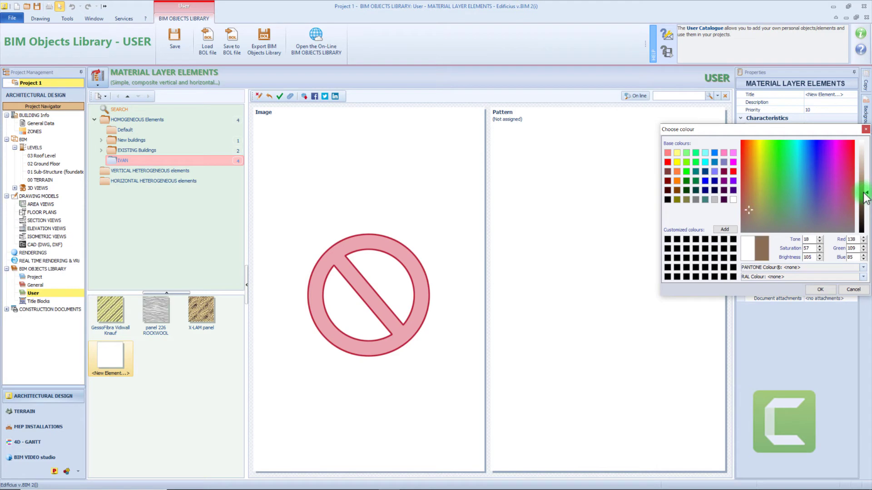
{"action": "left_click", "coordinate": [820, 289]}
Step: Apply the hexagonal Insulation hatch pattern to the element
{"action": "left_click", "coordinate": [840, 266]}
{"action": "left_click", "coordinate": [854, 265]}
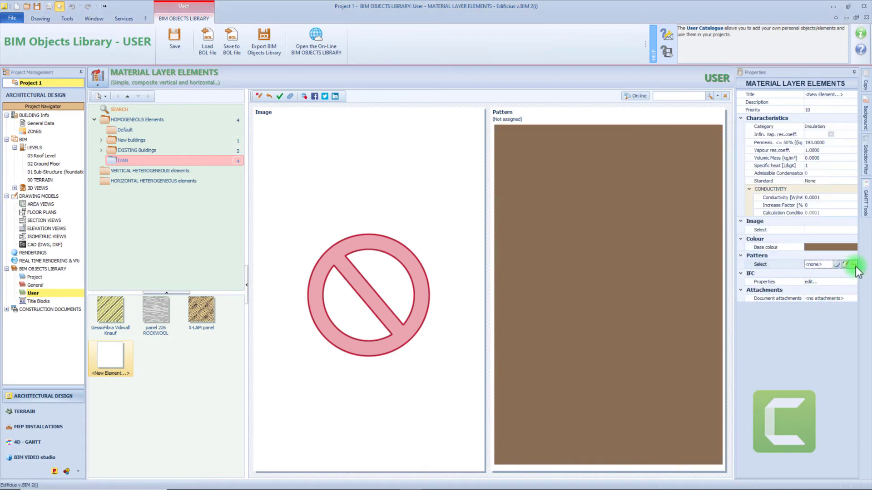
{"action": "scroll", "coordinate": [747, 290], "scroll_direction": "down", "scroll_amount": 3}
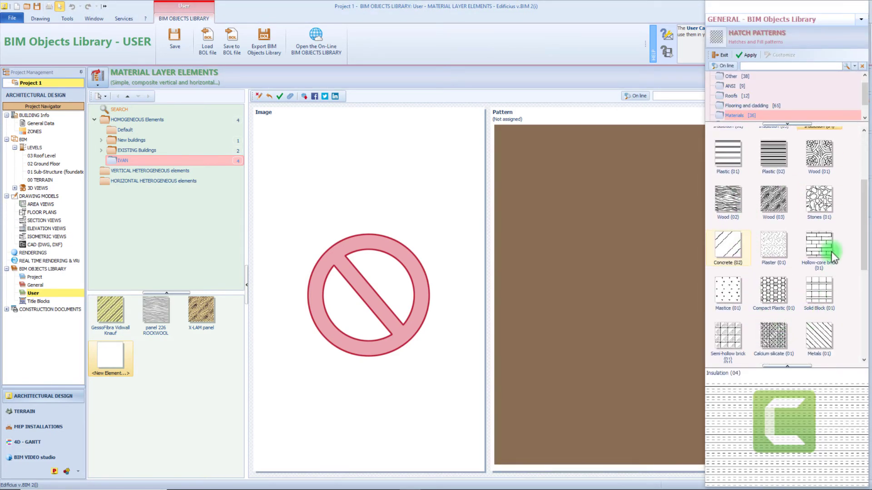
{"action": "scroll", "coordinate": [814, 252], "scroll_direction": "up", "scroll_amount": 2}
{"action": "double_click", "coordinate": [792, 220]}
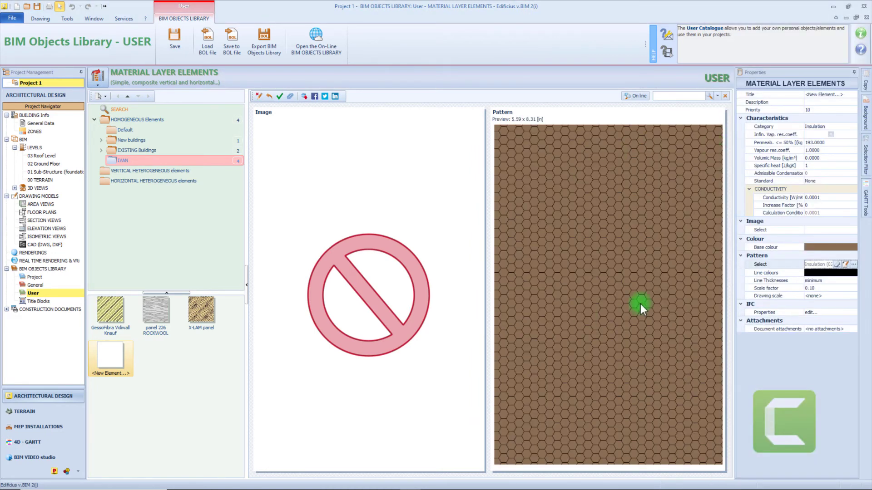
Step: Save the insulation element and move to the Material Layers VERTICAL folder
{"action": "left_click", "coordinate": [279, 97]}
{"action": "left_click", "coordinate": [97, 78]}
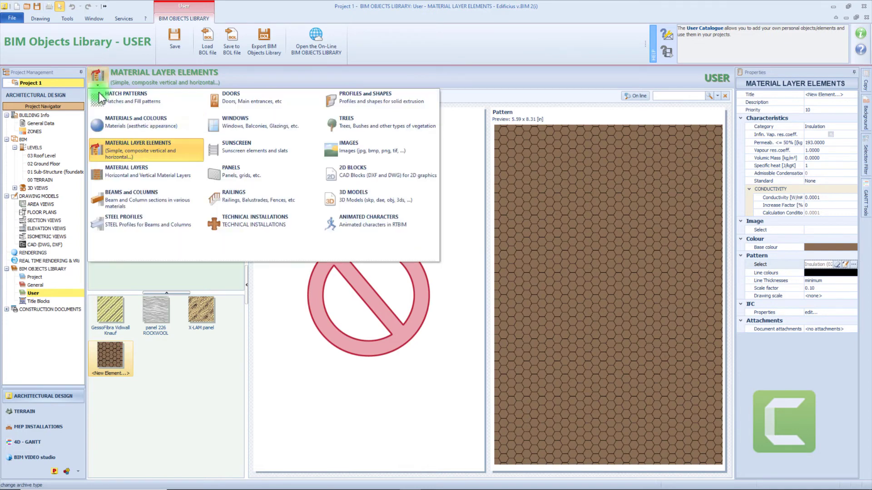
{"action": "left_click", "coordinate": [114, 178]}
{"action": "left_click", "coordinate": [117, 131]}
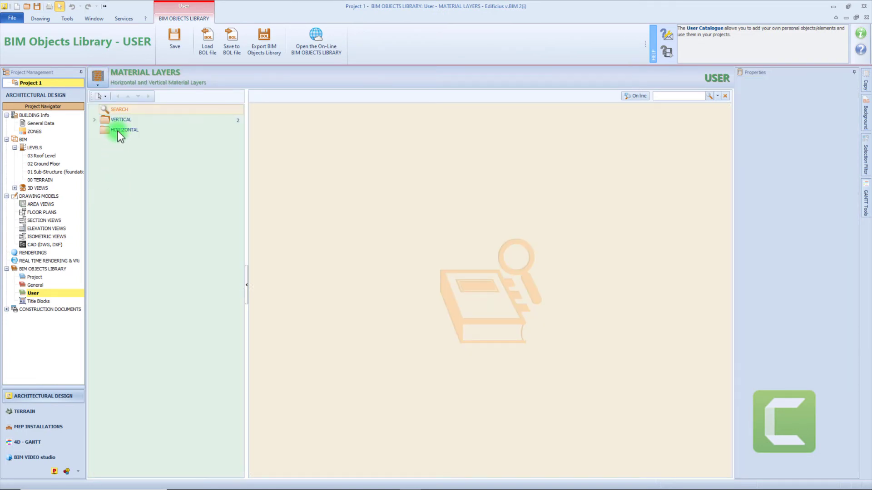
Step: Create a folder named 'new' inside VERTICAL
{"action": "right_click", "coordinate": [361, 148]}
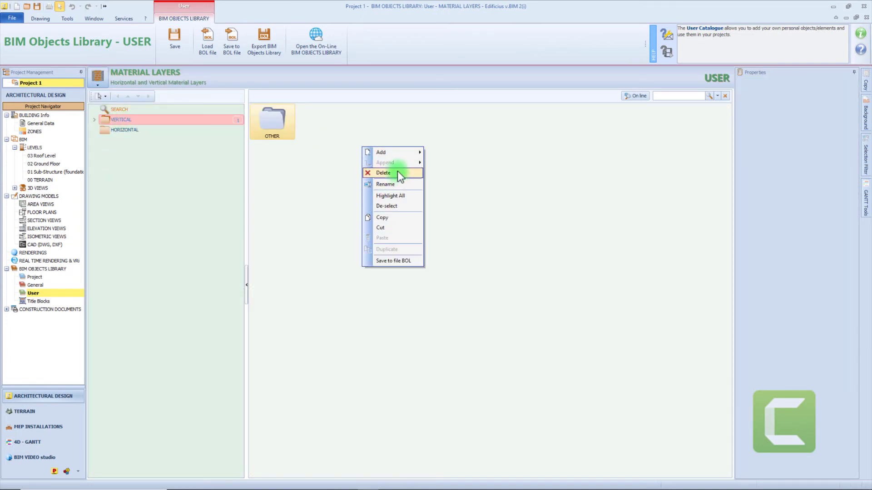
{"action": "mouse_move", "coordinate": [408, 152]}
{"action": "left_click", "coordinate": [445, 152]}
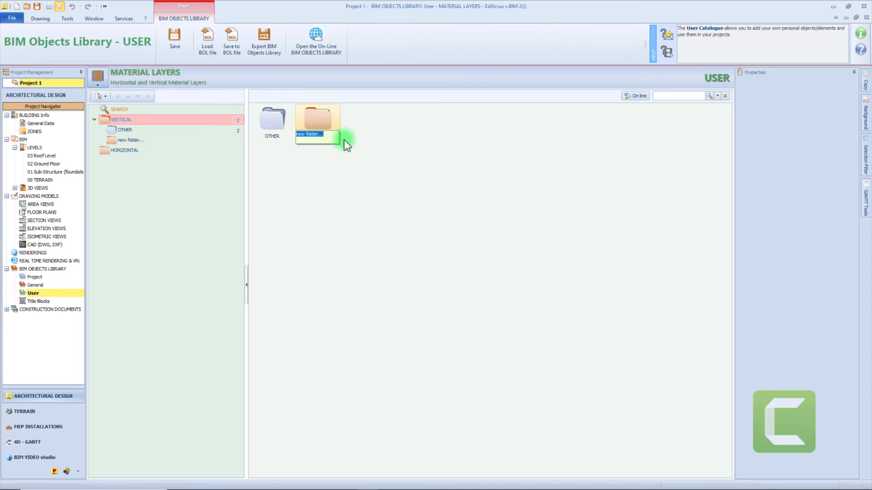
{"action": "type", "text": "new"}
{"action": "key", "text": "Return"}
Step: Add a new material layer composition inside the 'new' folder
{"action": "double_click", "coordinate": [328, 121]}
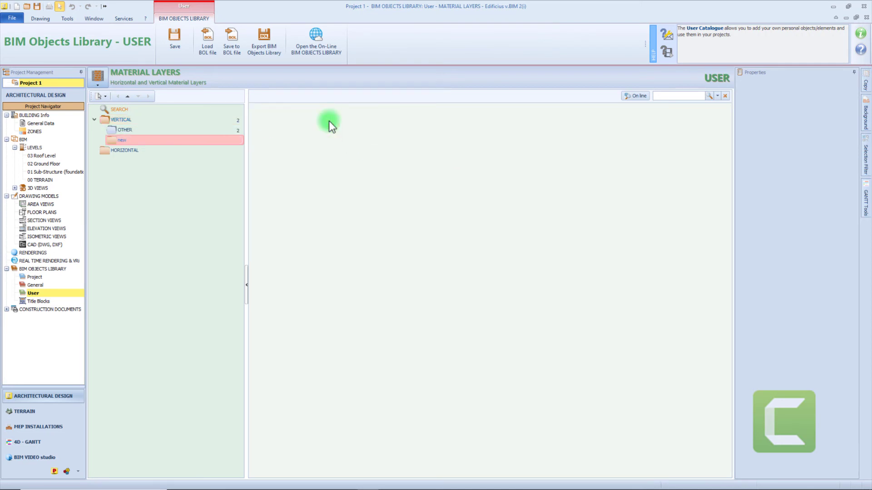
{"action": "right_click", "coordinate": [329, 121]}
{"action": "mouse_move", "coordinate": [359, 127]}
{"action": "left_click", "coordinate": [410, 137]}
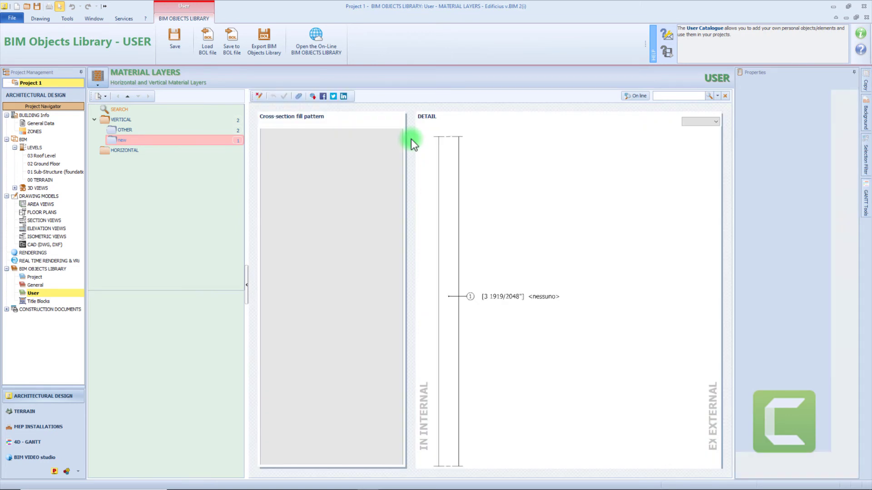
Step: Insert Plaster on the composition's internal side with a thickness of 20 mm
{"action": "left_click", "coordinate": [370, 97]}
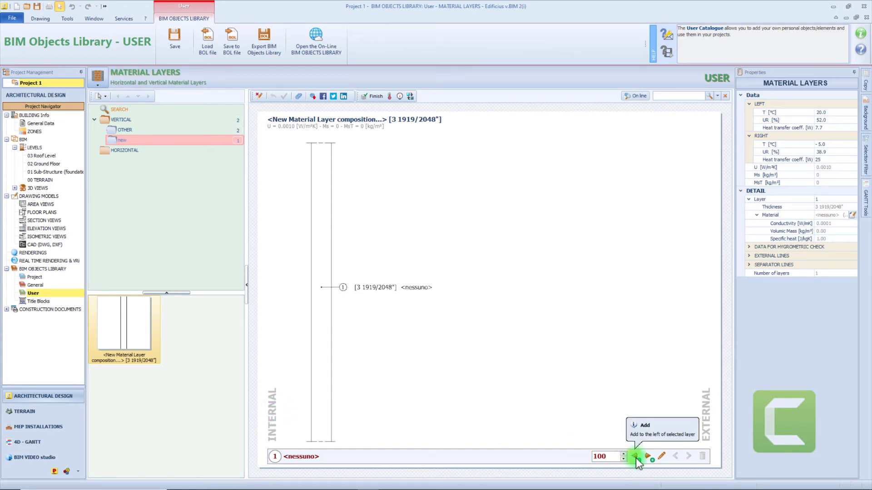
{"action": "left_click", "coordinate": [635, 457]}
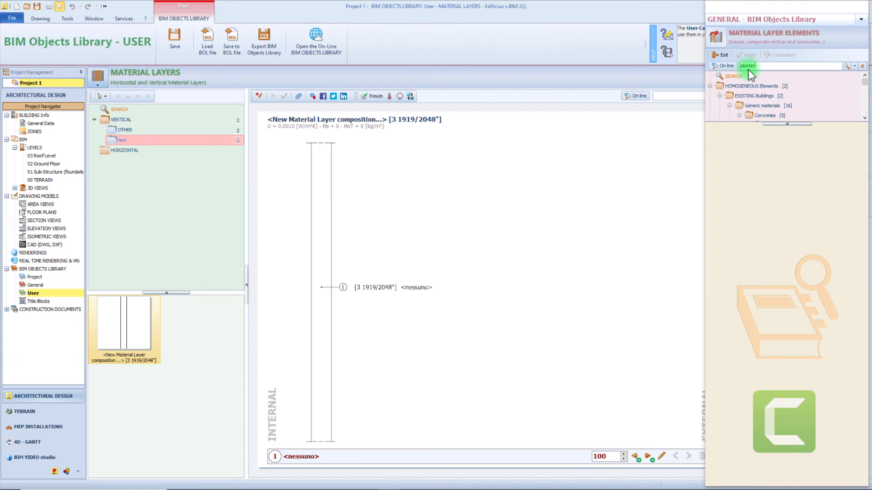
{"action": "key", "text": "Return"}
{"action": "double_click", "coordinate": [735, 149]}
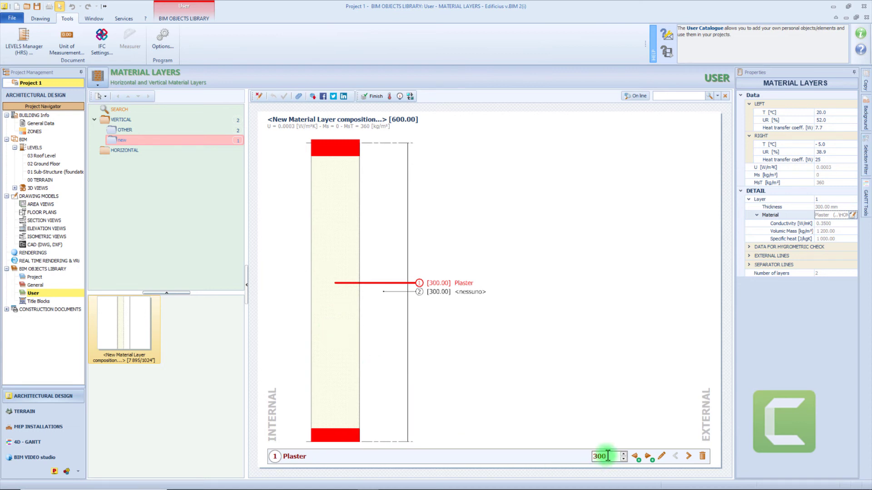
{"action": "left_click_drag", "start_coordinate": [608, 456], "coordinate": [587, 455]}
{"action": "type", "text": "20"}
{"action": "key", "text": "Return"}
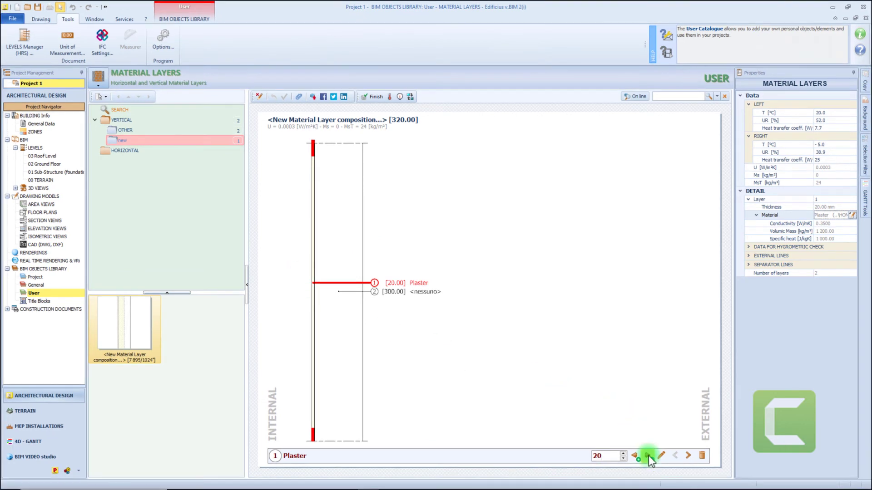
Step: Add Hollow brick - resistance 0.255 as layer 2 after the Plaster
{"action": "left_click", "coordinate": [648, 456]}
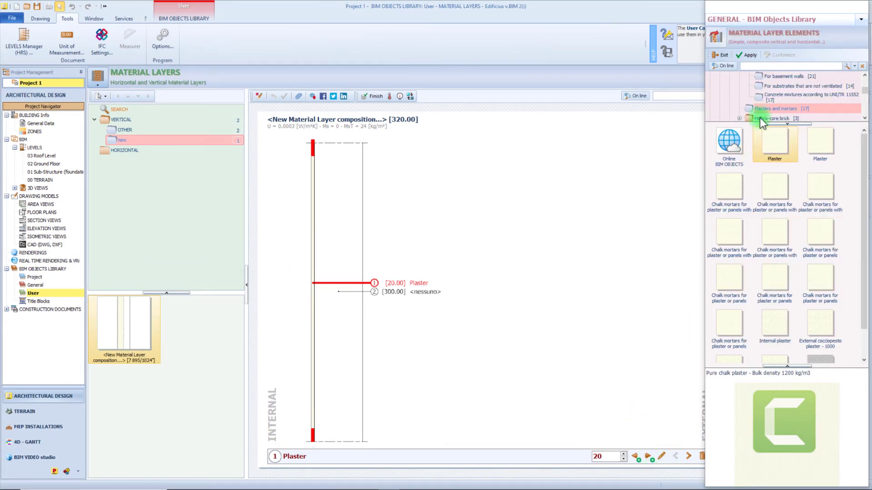
{"action": "left_click", "coordinate": [775, 67]}
{"action": "type", "text": "hollow"}
{"action": "key", "text": "Return"}
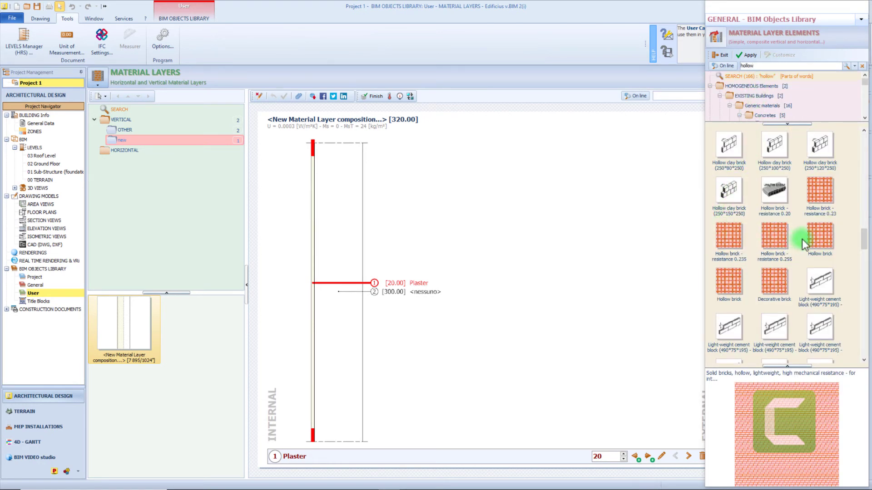
{"action": "double_click", "coordinate": [774, 238]}
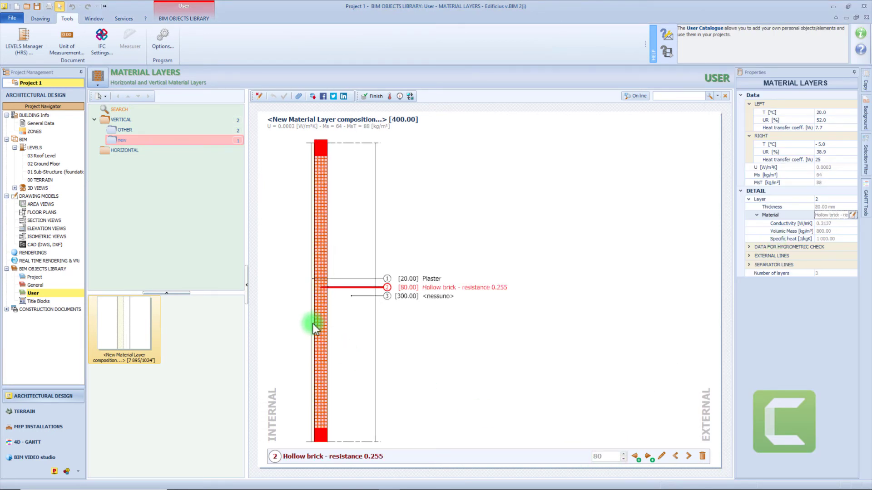
Step: Assign Rubble fill to the third layer with a thickness of 200
{"action": "left_click", "coordinate": [439, 296]}
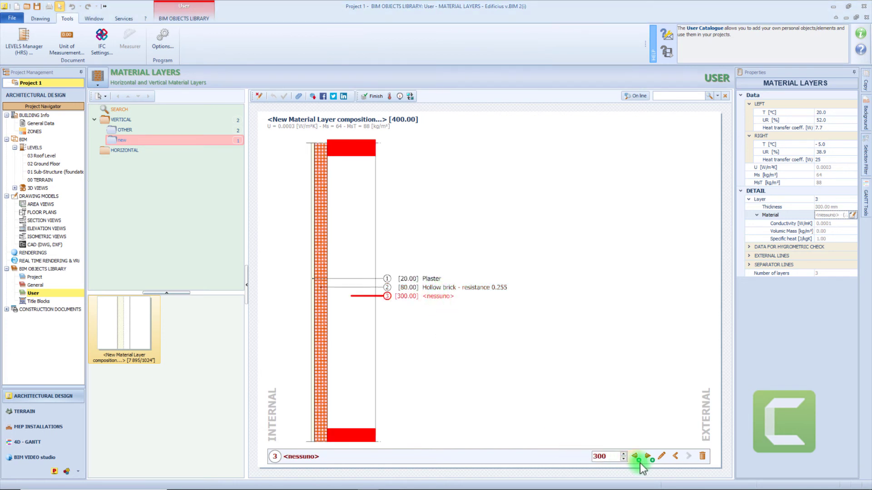
{"action": "left_click", "coordinate": [662, 455]}
{"action": "left_click", "coordinate": [772, 67]}
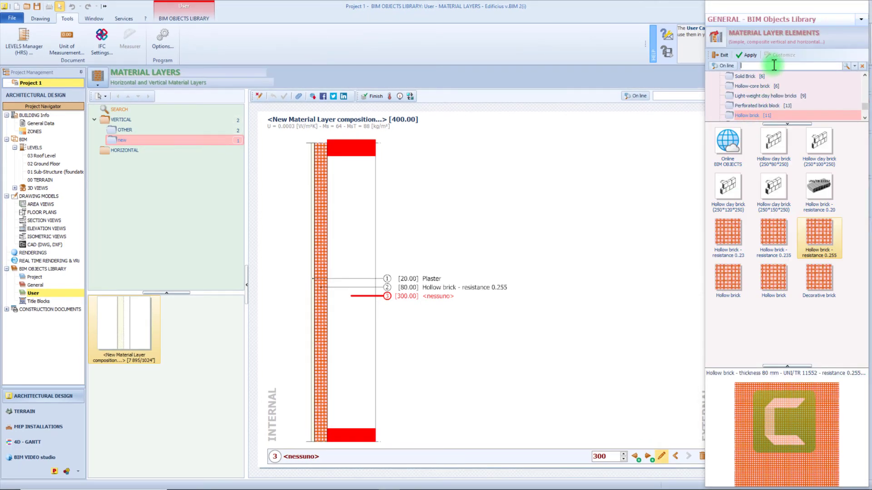
{"action": "type", "text": "rubble"}
{"action": "key", "text": "Return"}
{"action": "left_click", "coordinate": [729, 158]}
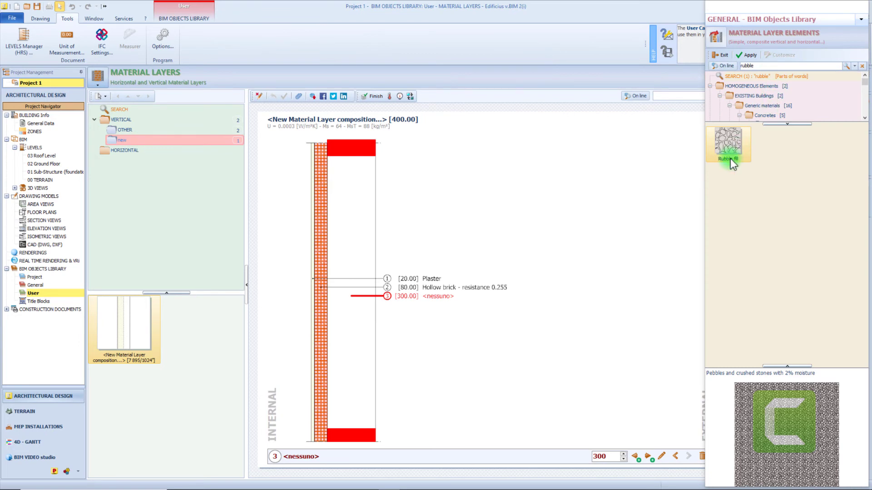
{"action": "double_click", "coordinate": [730, 159]}
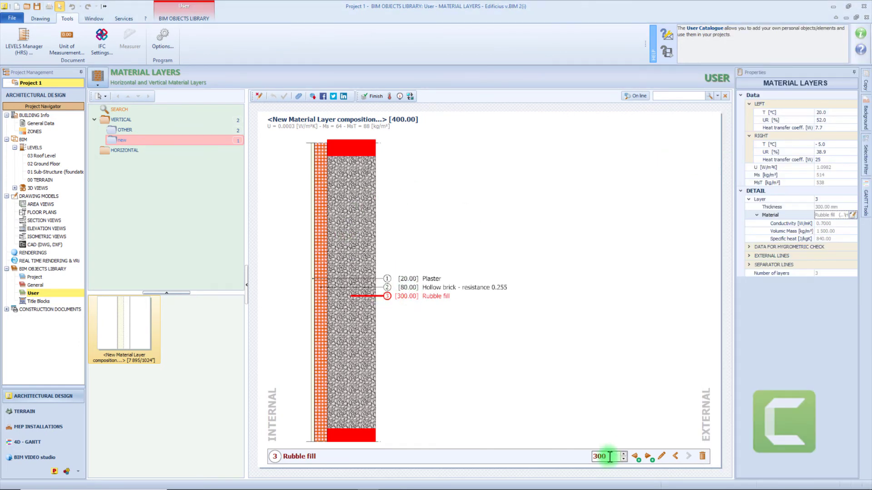
{"action": "type", "text": "200"}
Step: Add a Solid Brick (280*140*60) layer after the Rubble fill
{"action": "left_click", "coordinate": [649, 456]}
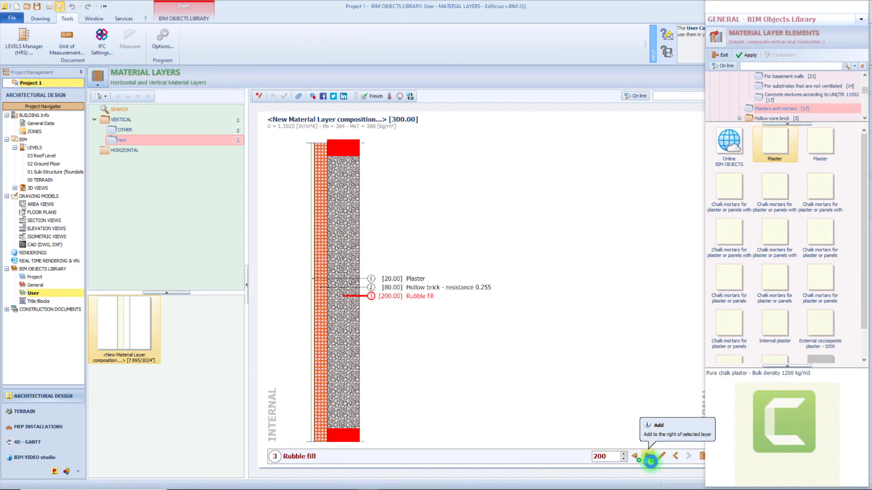
{"action": "left_click", "coordinate": [804, 65]}
{"action": "type", "text": "solid"}
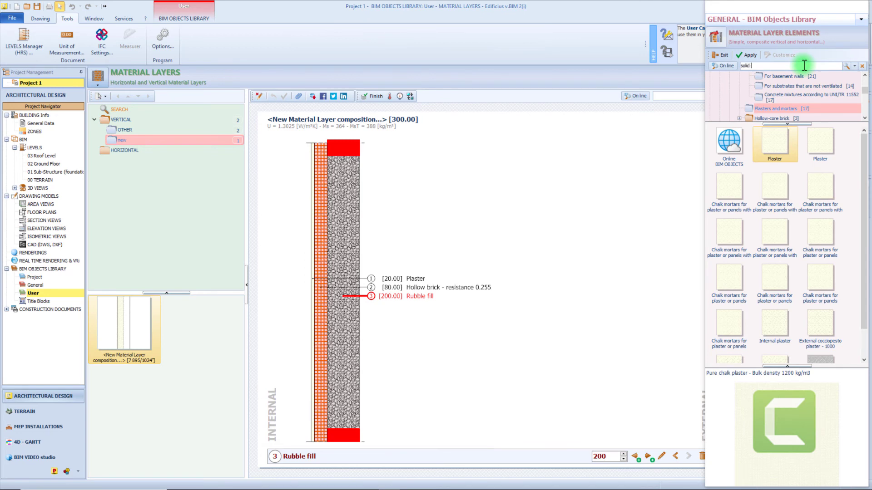
{"action": "type", "text": " brick"}
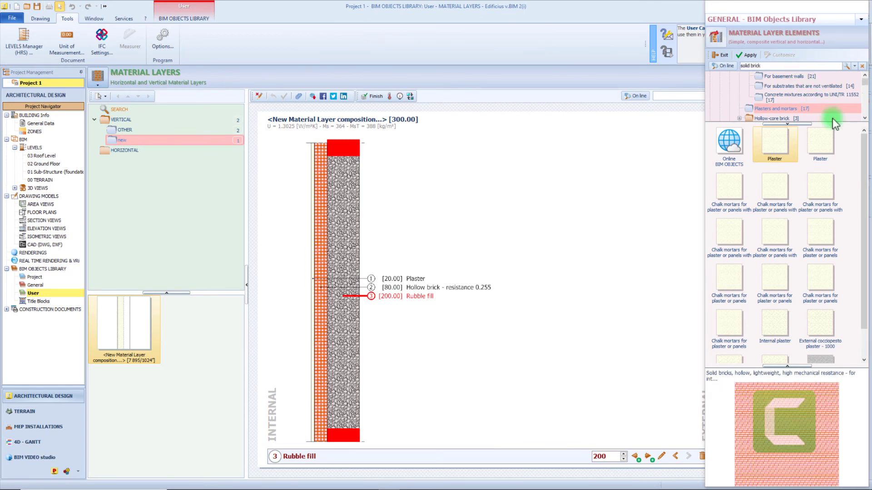
{"action": "key", "text": "Return"}
{"action": "left_click_drag", "start_coordinate": [866, 195], "coordinate": [868, 293]}
{"action": "scroll", "coordinate": [857, 282], "scroll_direction": "down", "scroll_amount": 3}
{"action": "left_click", "coordinate": [823, 244]}
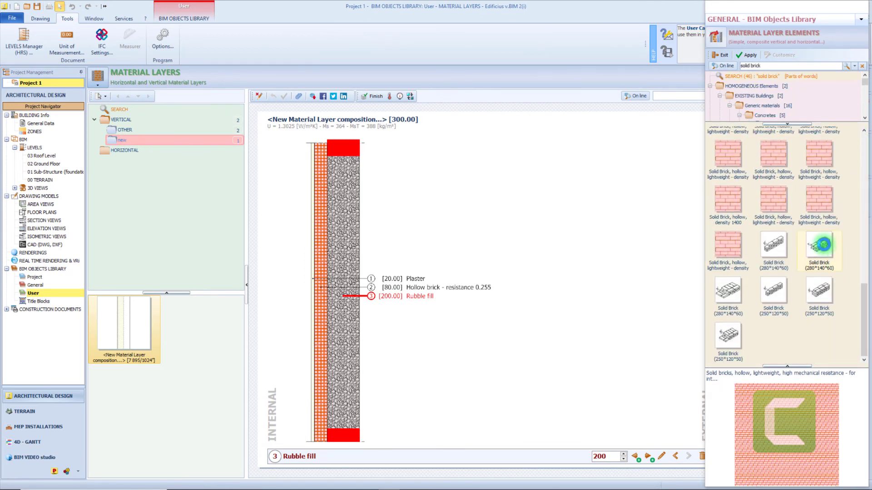
{"action": "double_click", "coordinate": [823, 244]}
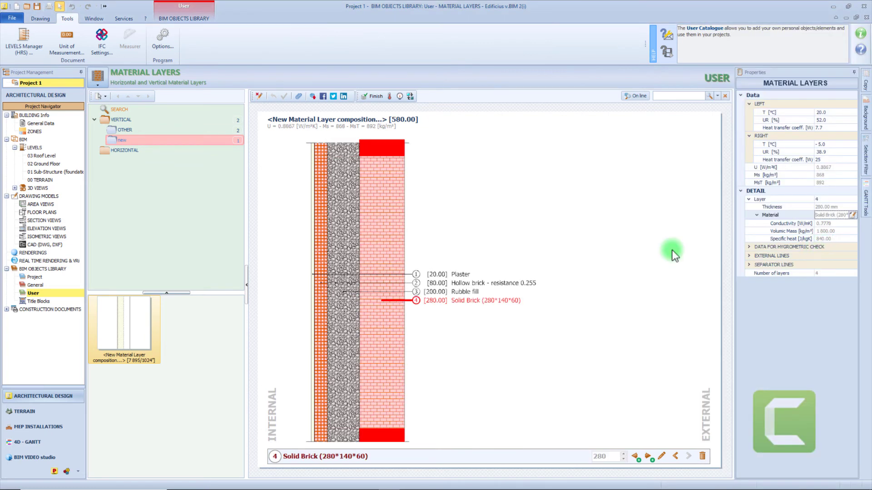
Step: Add a 20 mm chalk mortar plaster as layer 5
{"action": "left_click", "coordinate": [648, 457]}
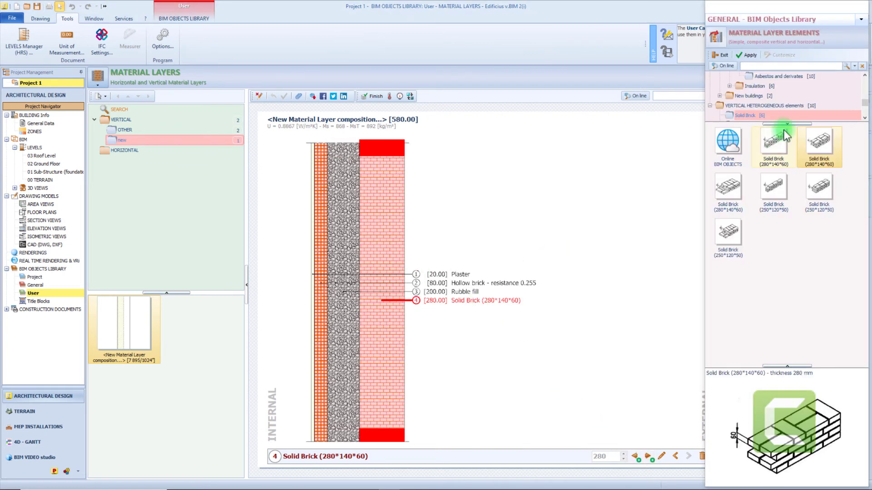
{"action": "left_click", "coordinate": [785, 65]}
{"action": "type", "text": "plaster"}
{"action": "key", "text": "Return"}
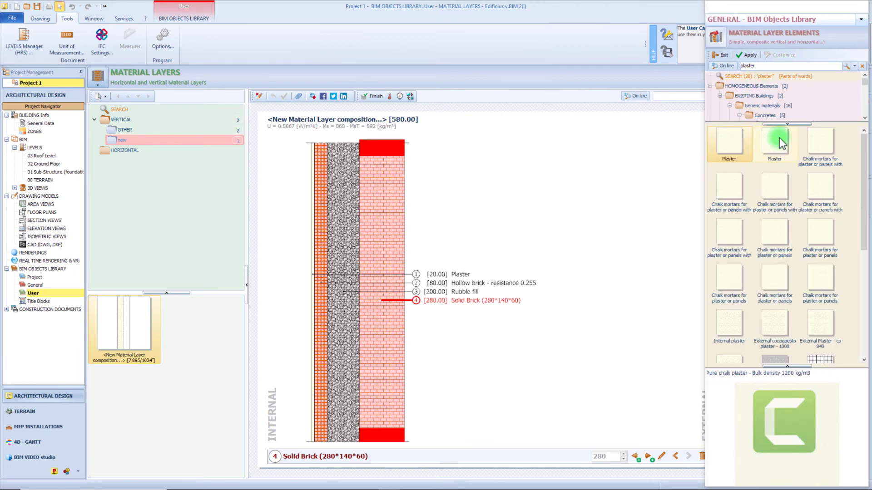
{"action": "double_click", "coordinate": [815, 140]}
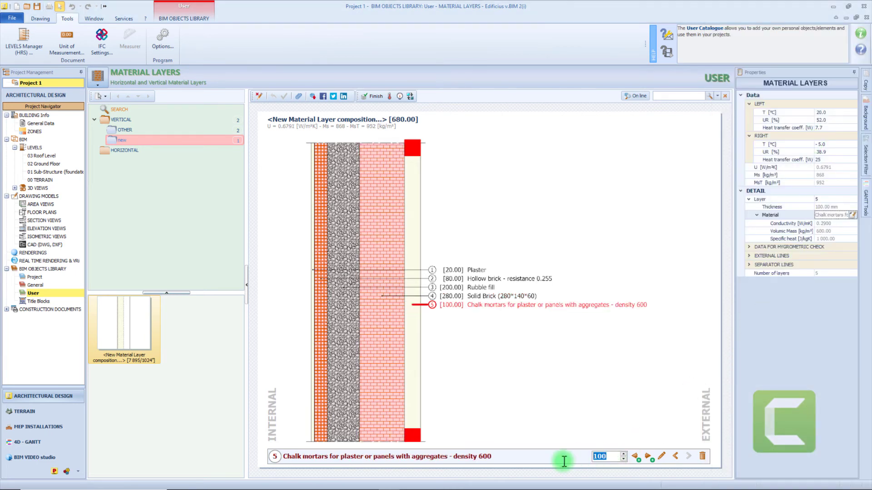
{"action": "type", "text": "20"}
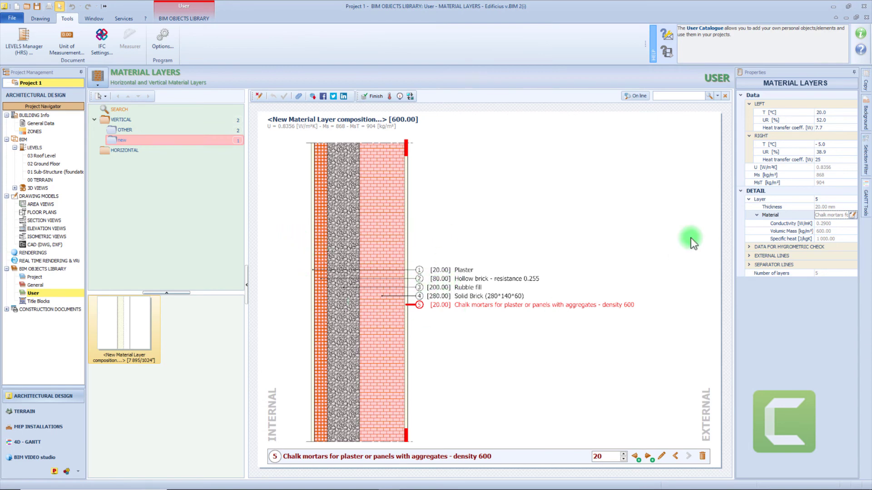
Step: Finish layer editing and set the cross-section line thickness to 0.13 mm
{"action": "left_click", "coordinate": [375, 97]}
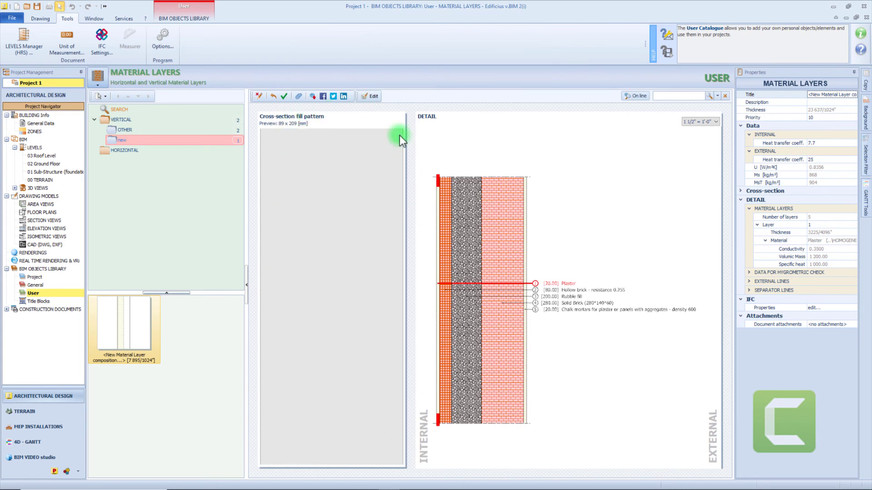
{"action": "left_click", "coordinate": [740, 191]}
{"action": "left_click", "coordinate": [813, 217]}
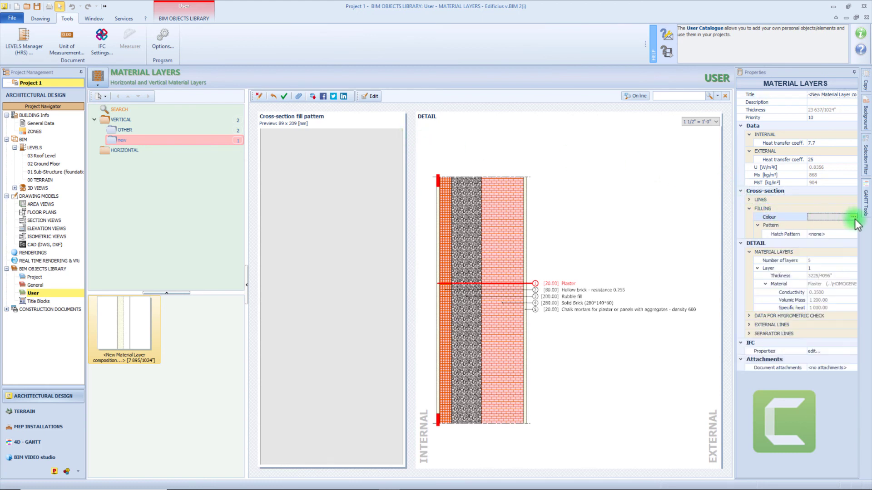
{"action": "left_click", "coordinate": [799, 225]}
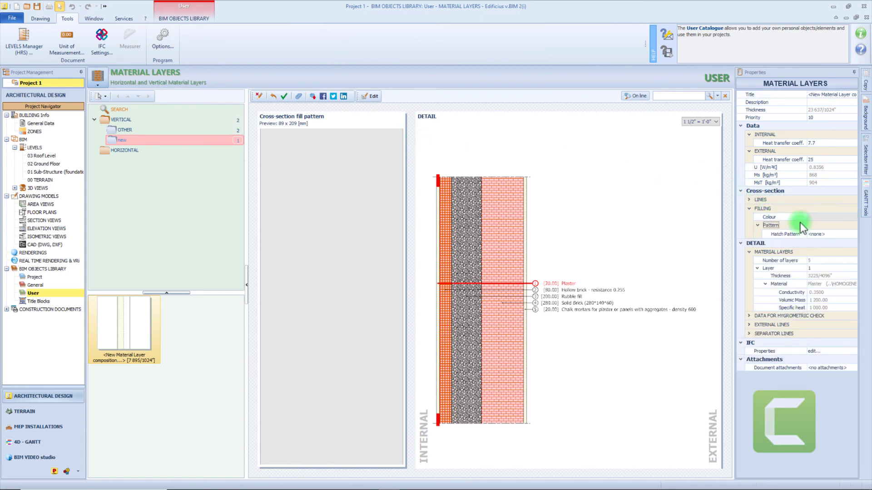
{"action": "left_click", "coordinate": [751, 199]}
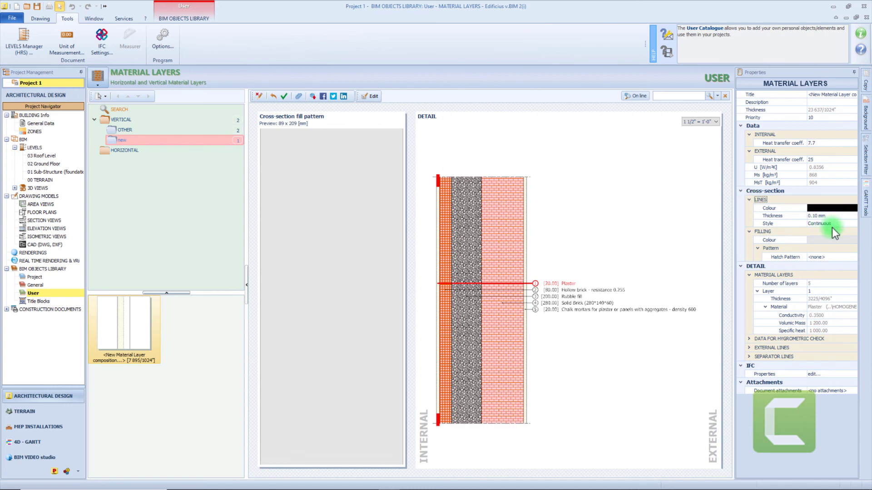
{"action": "left_click", "coordinate": [841, 216]}
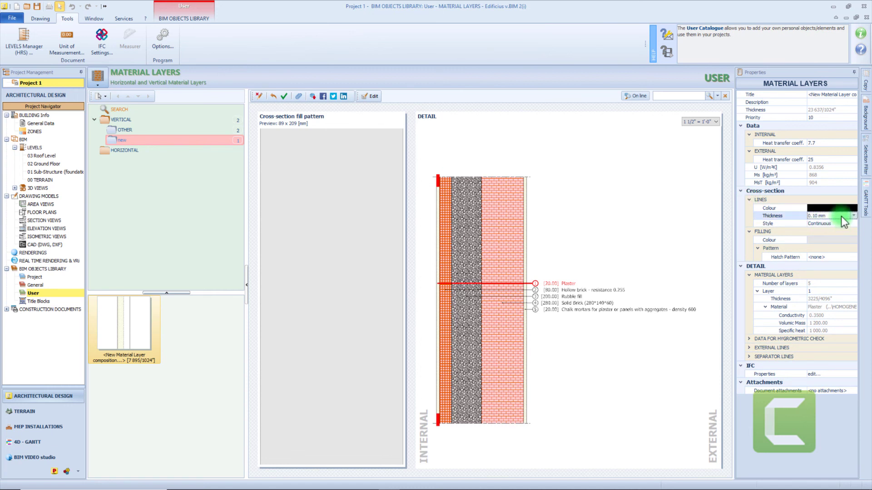
{"action": "left_click", "coordinate": [830, 244]}
Step: Give the cross-section a red-orange fill and the Brick Wall (03) hatch pattern
{"action": "left_click", "coordinate": [849, 240]}
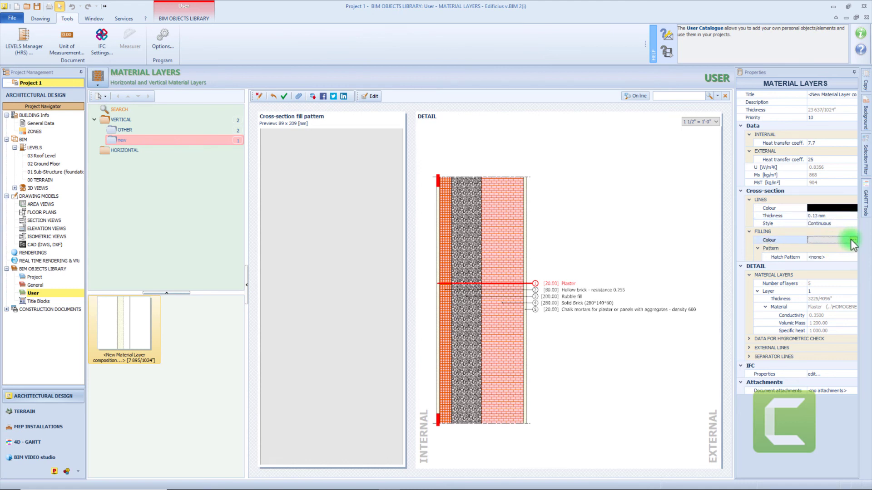
{"action": "left_click", "coordinate": [851, 240]}
{"action": "left_click", "coordinate": [744, 168]}
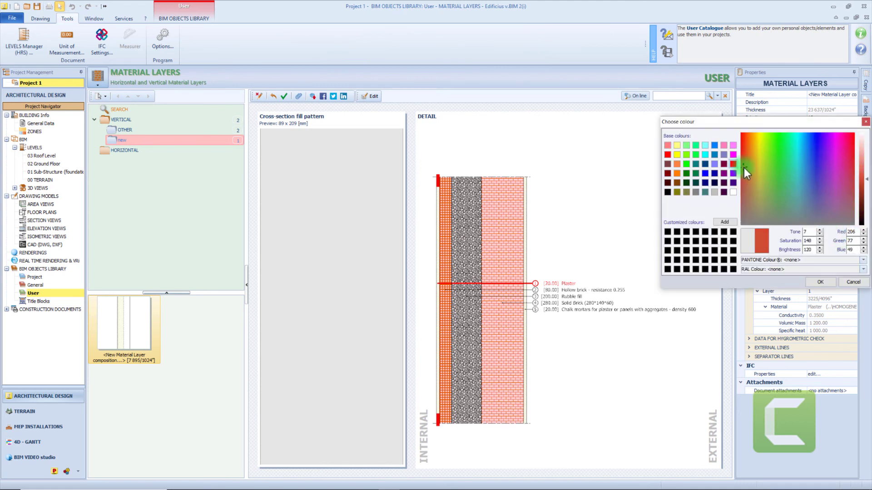
{"action": "left_click", "coordinate": [816, 282]}
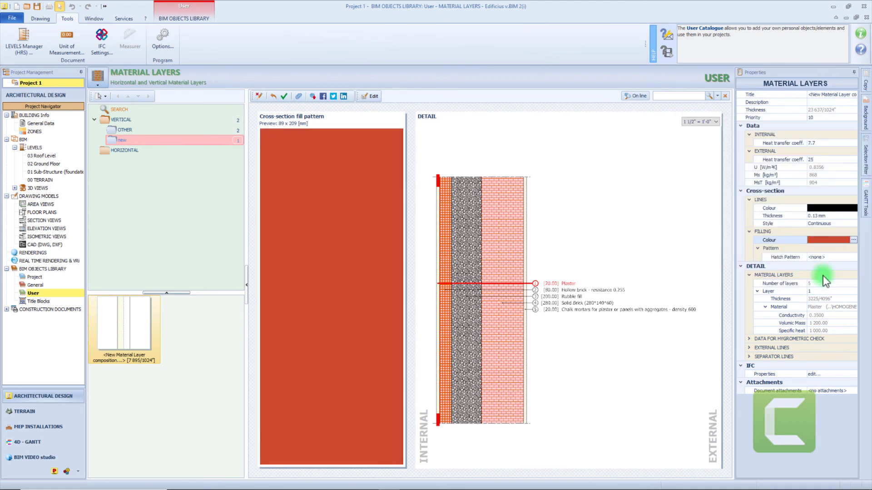
{"action": "left_click", "coordinate": [847, 257]}
{"action": "left_click", "coordinate": [851, 257]}
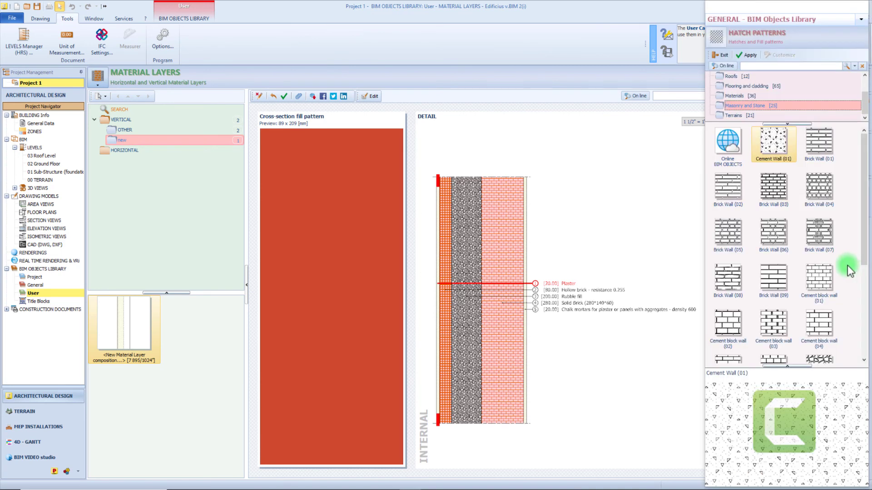
{"action": "double_click", "coordinate": [810, 200]}
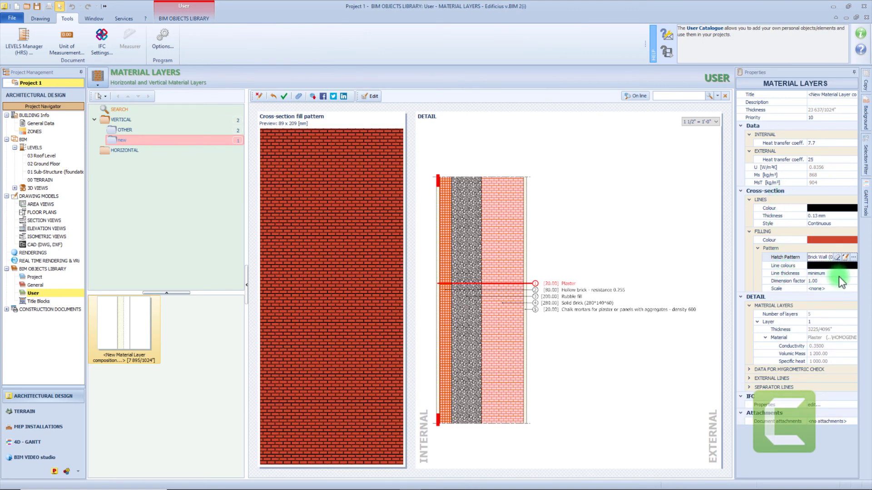
{"action": "left_click", "coordinate": [821, 94]}
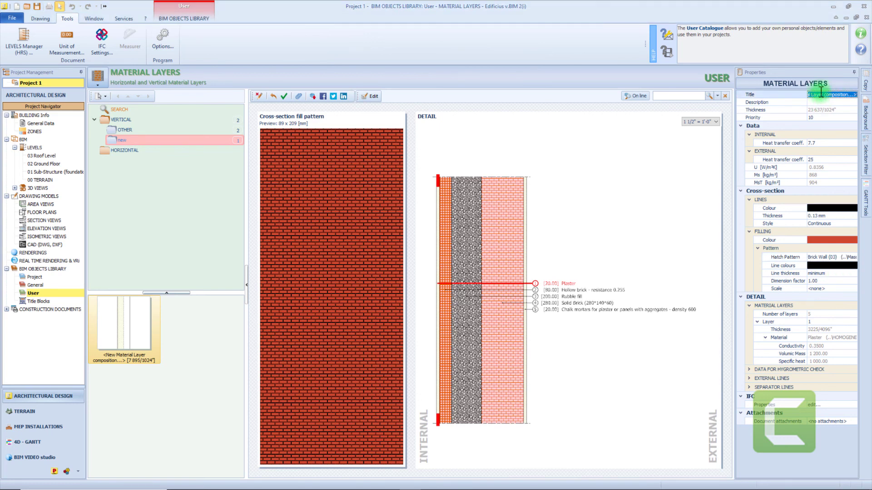
Step: Retitle the composition 'new 1', leaving the heat transfer coefficient unchanged
{"action": "type", "text": "new 1"}
{"action": "left_click", "coordinate": [842, 143]}
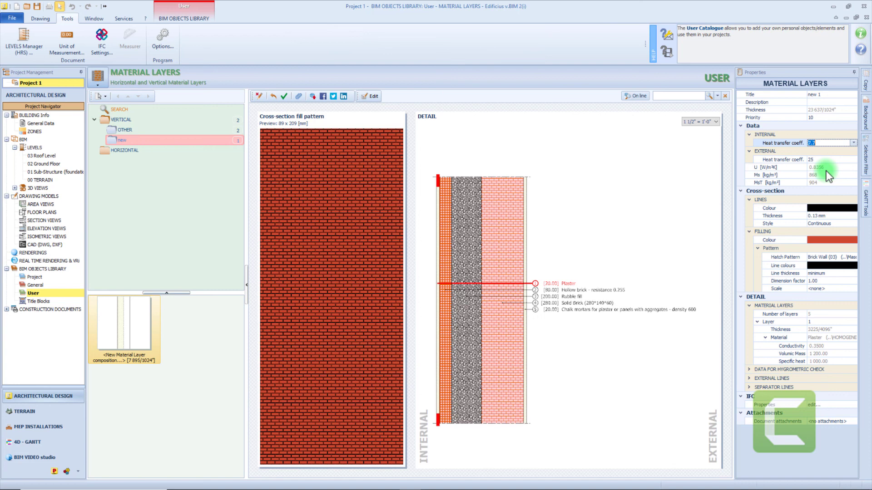
{"action": "key", "text": "Return"}
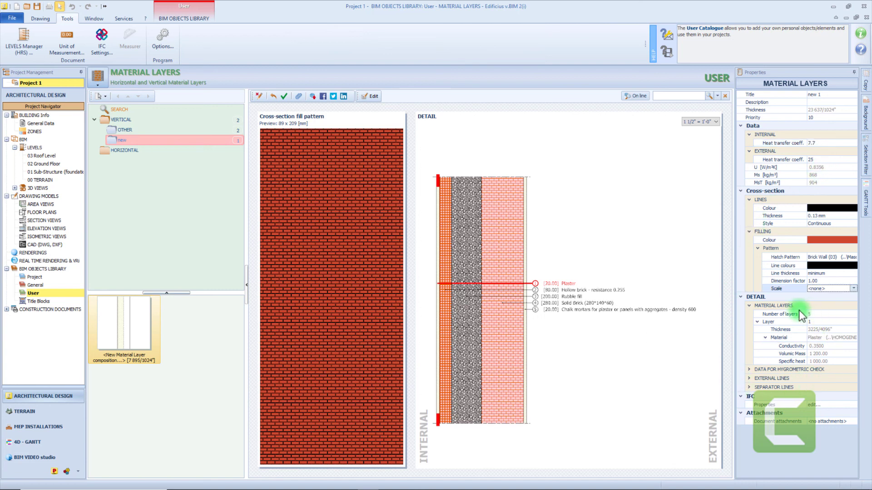
Step: Keep layer 1 selected in the Layer list and return to the layer editor
{"action": "left_click", "coordinate": [821, 325]}
{"action": "left_click", "coordinate": [853, 322]}
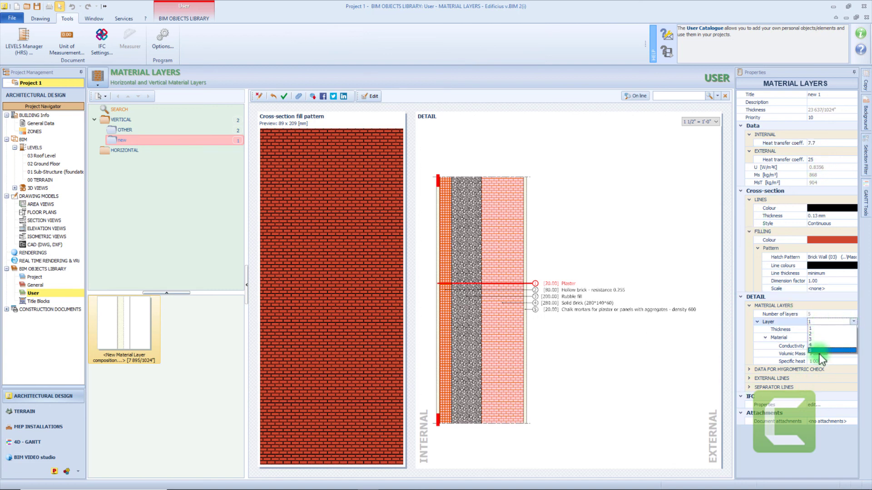
{"action": "left_click", "coordinate": [824, 321]}
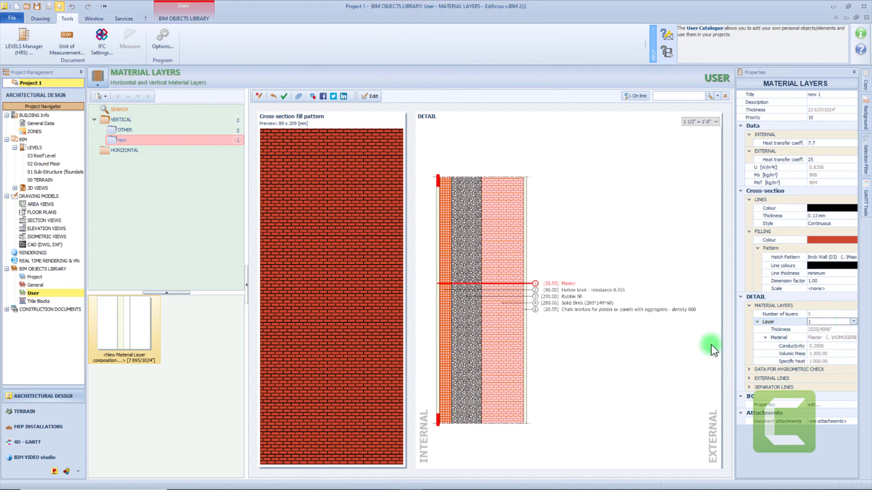
{"action": "left_click", "coordinate": [374, 96]}
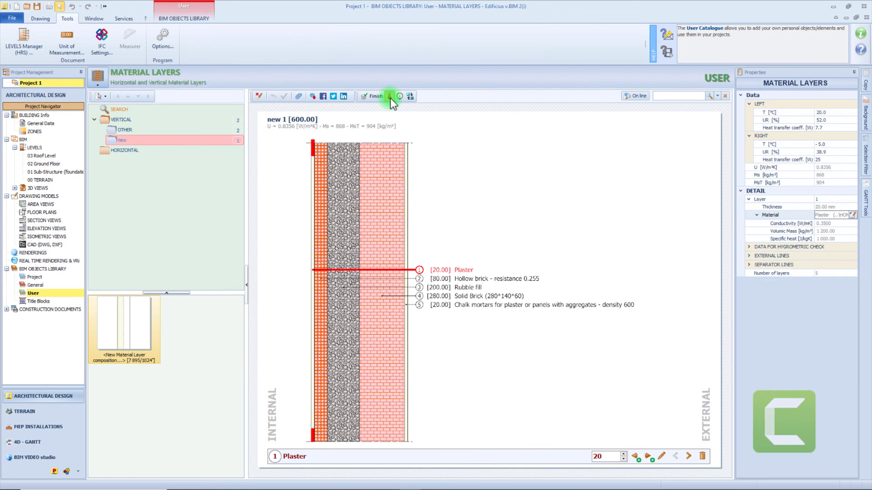
Step: Display the Ps/Pr vapour-pressure curves through the wall, then finish and save 'new 1 [600.00]'
{"action": "left_click", "coordinate": [389, 97]}
{"action": "left_click", "coordinate": [399, 96]}
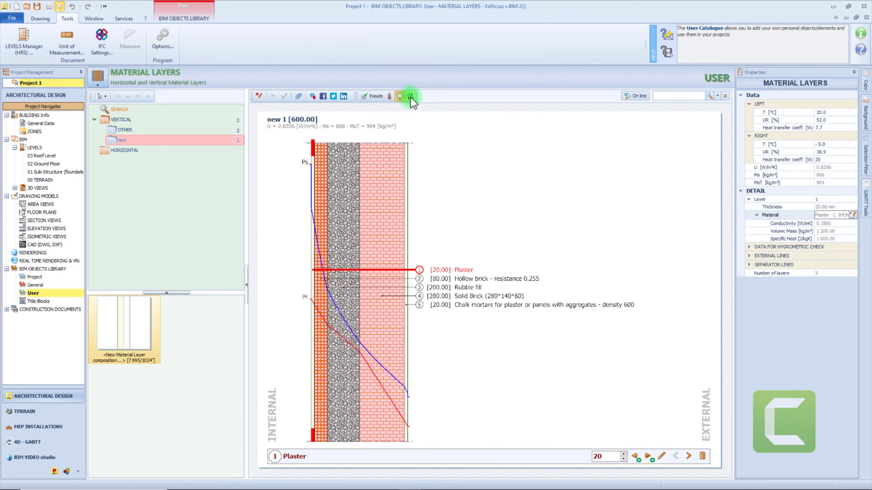
{"action": "left_click", "coordinate": [410, 96]}
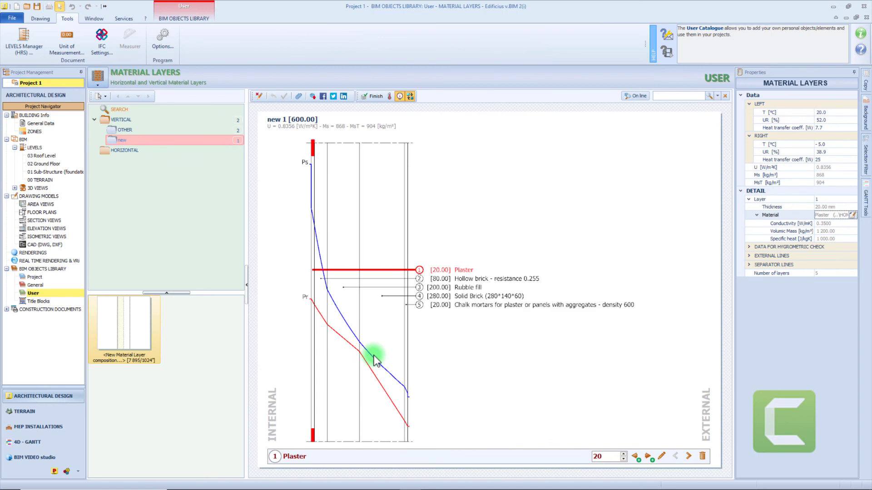
{"action": "left_click", "coordinate": [379, 97]}
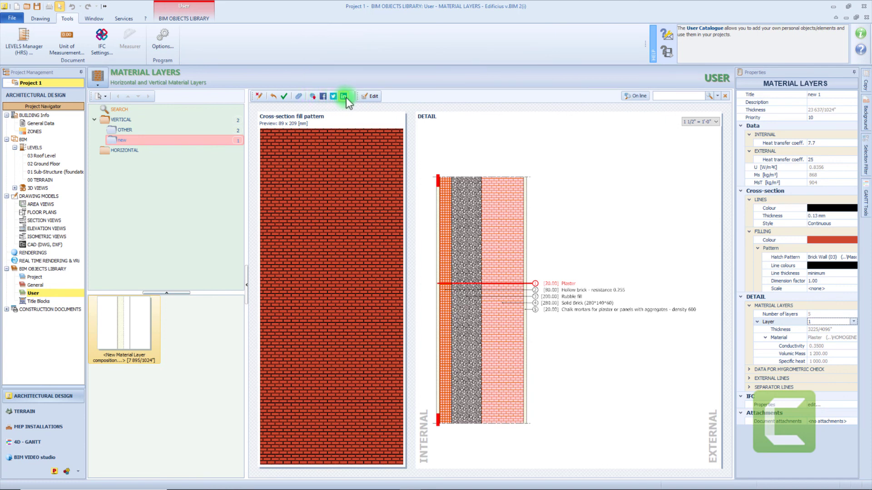
{"action": "left_click", "coordinate": [285, 98]}
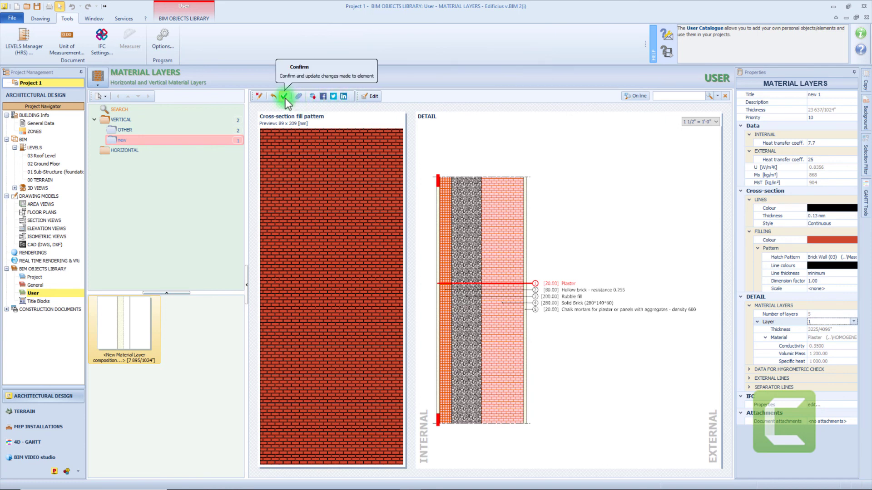